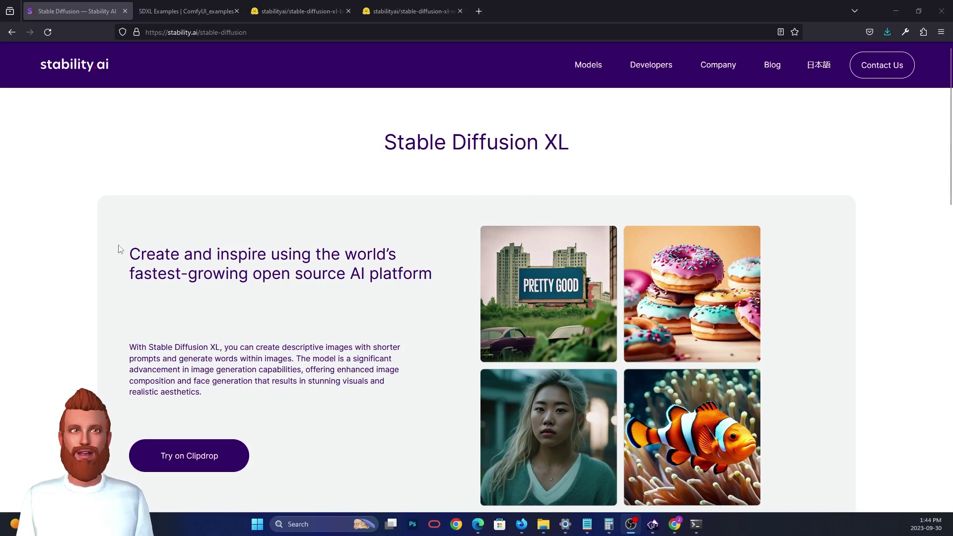
Step: Go from the SDXL base 1.0 files to the stable-diffusion-xl-refiner-1.0 file list showing sd_xl_refiner_1.0.safetensors
left_click(270, 9)
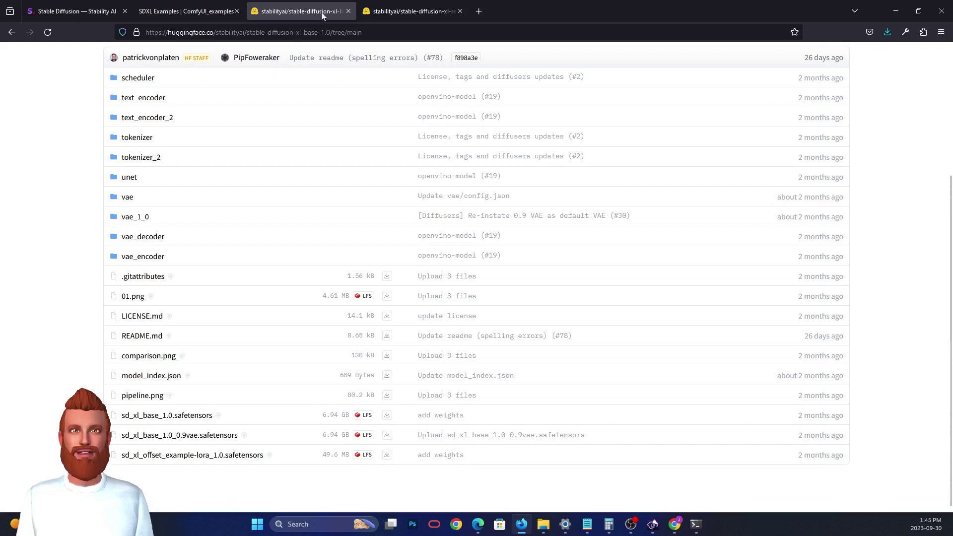
left_click(386, 8)
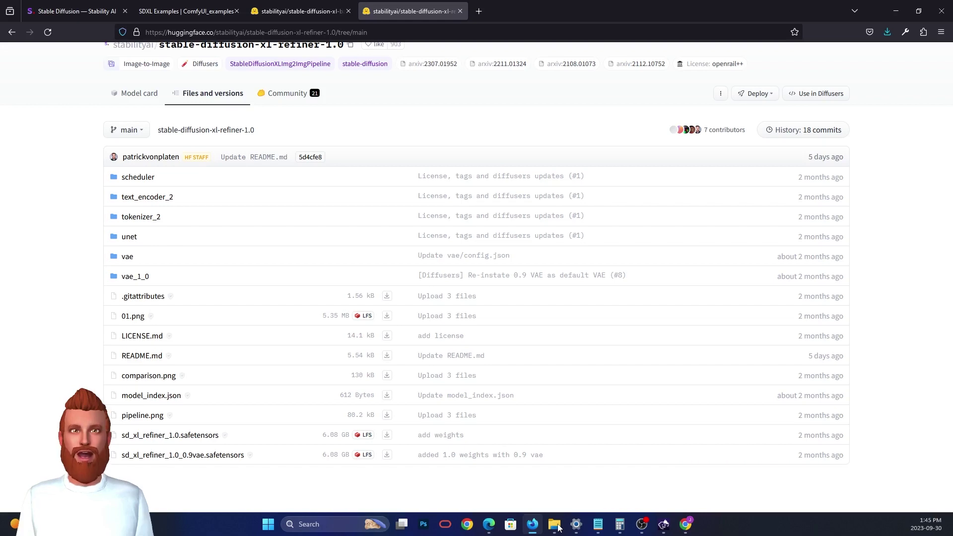
Step: On drive D:, select sd_xl_base_1.0 and sd_xl_refiner_1.0 safetensors and copy them
left_click(555, 524)
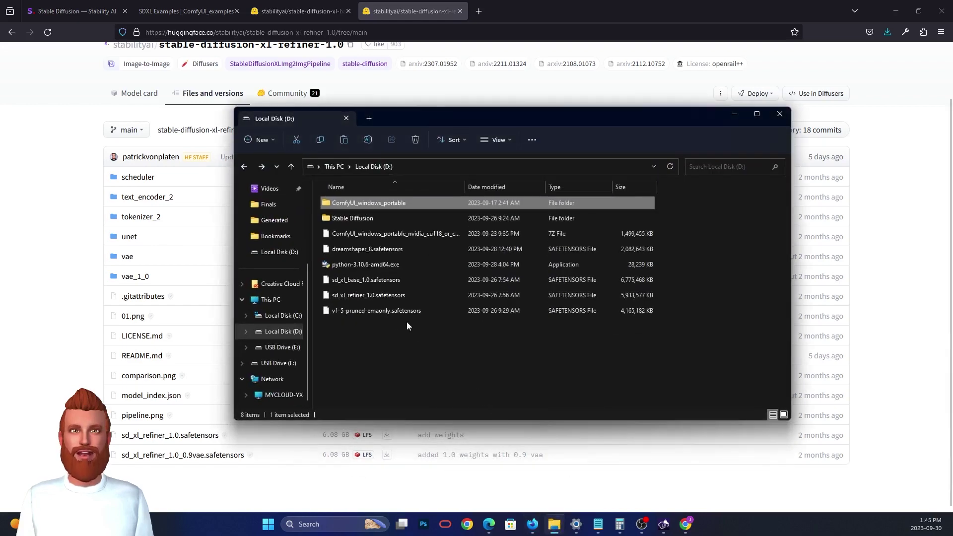
left_click(400, 283)
left_click(415, 298)
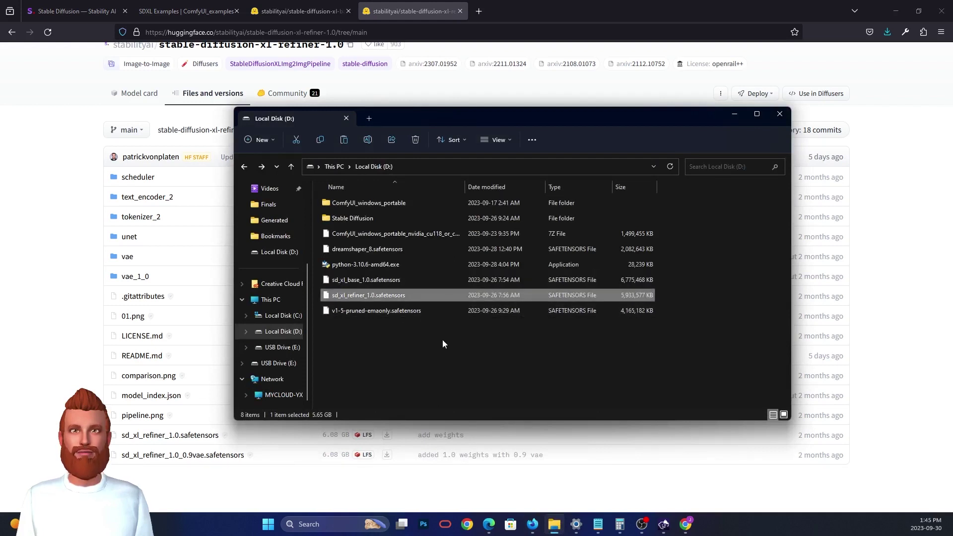
left_click(392, 282)
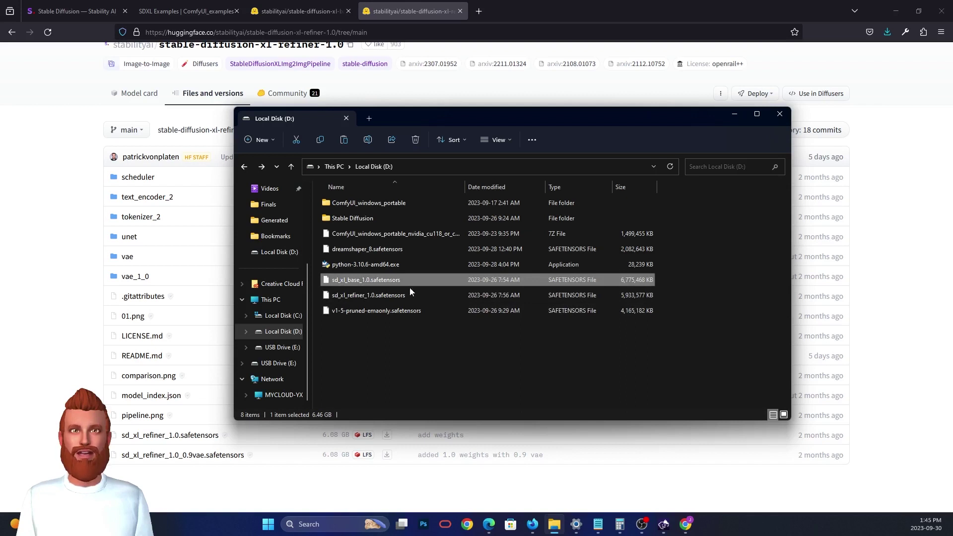
left_click(400, 295, "ctrl")
right_click(400, 295)
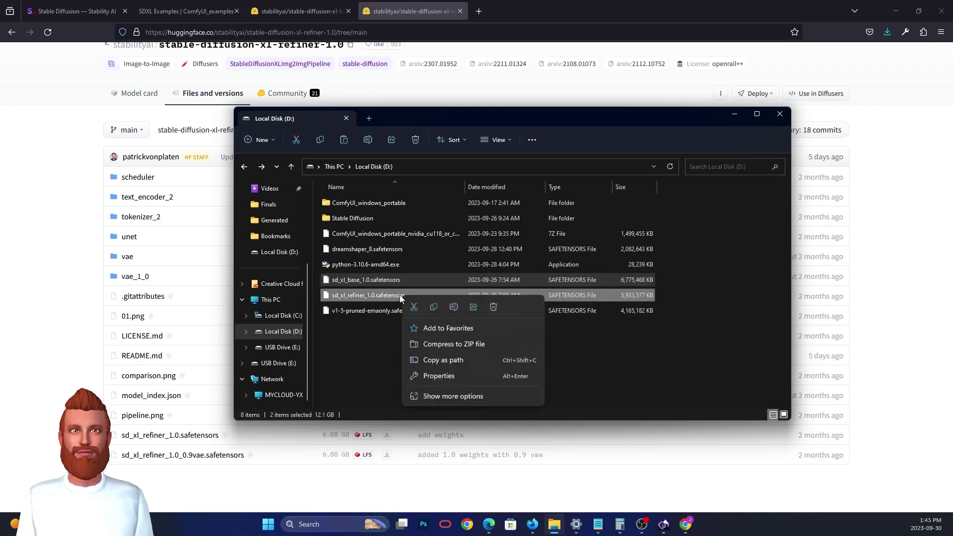
left_click(454, 395)
left_click(499, 338)
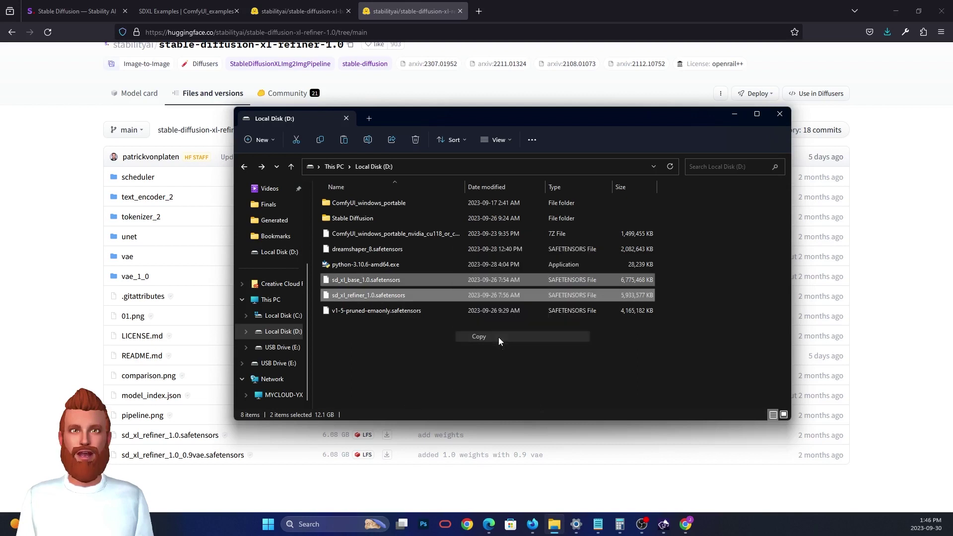
Step: Paste both model files into ComfyUI_windows_portable\ComfyUI\models\checkpoints
double_click(356, 204)
double_click(356, 203)
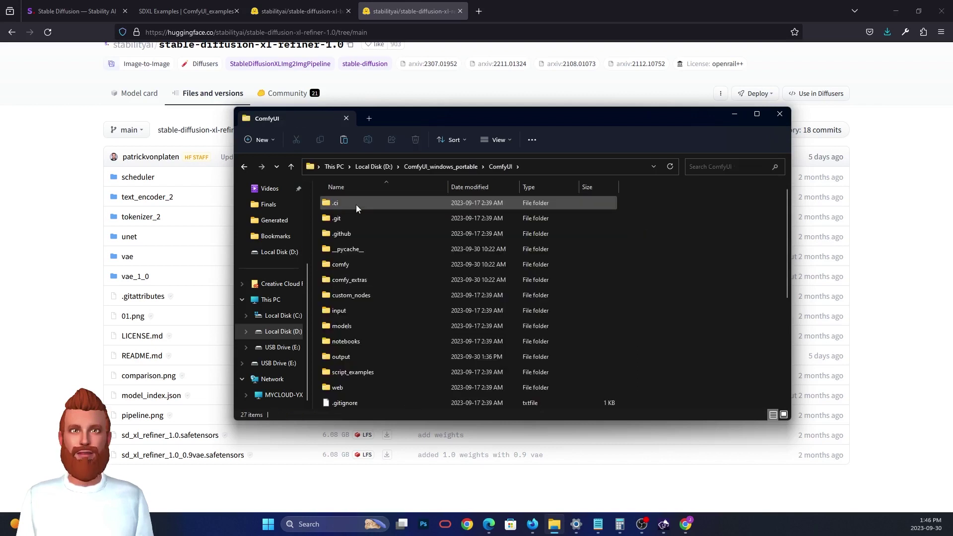
double_click(362, 323)
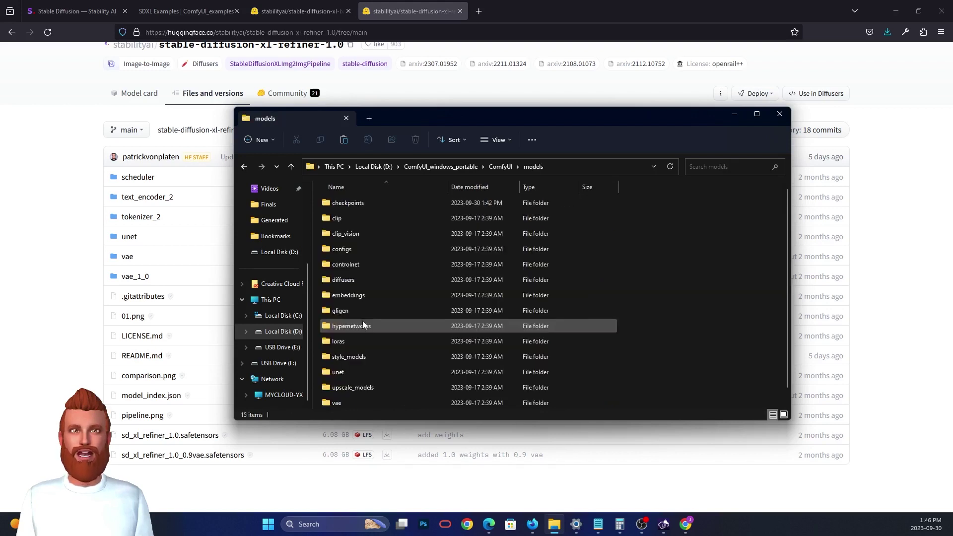
double_click(376, 204)
right_click(405, 267)
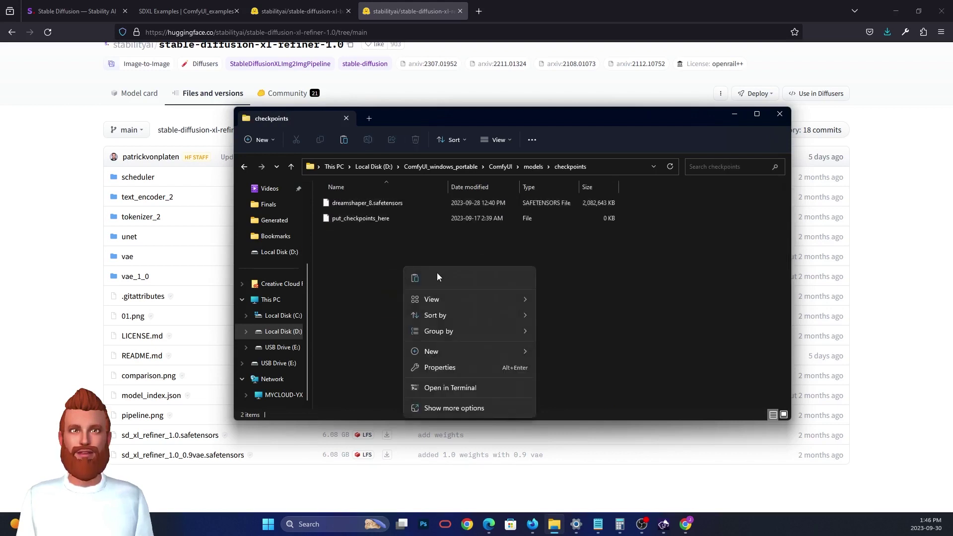
key("Escape")
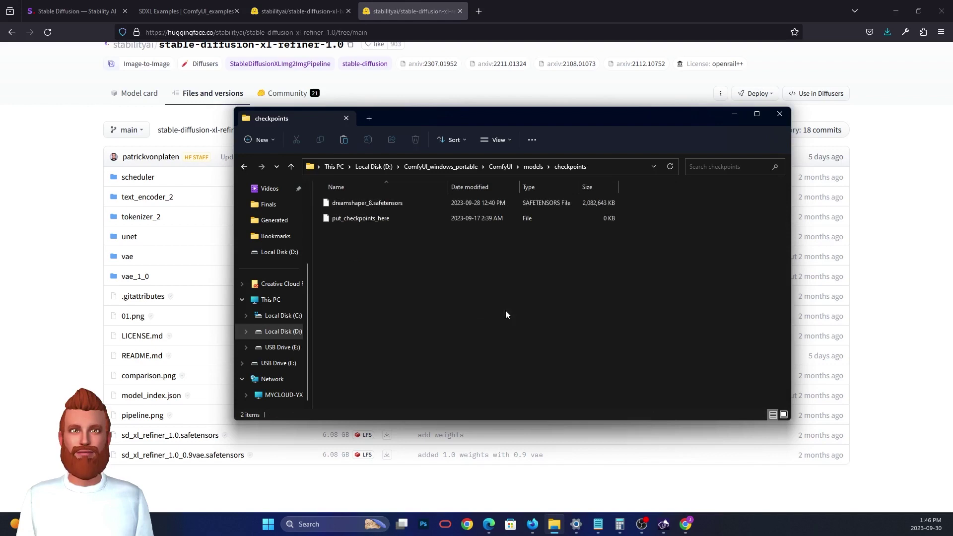
key("ctrl+v")
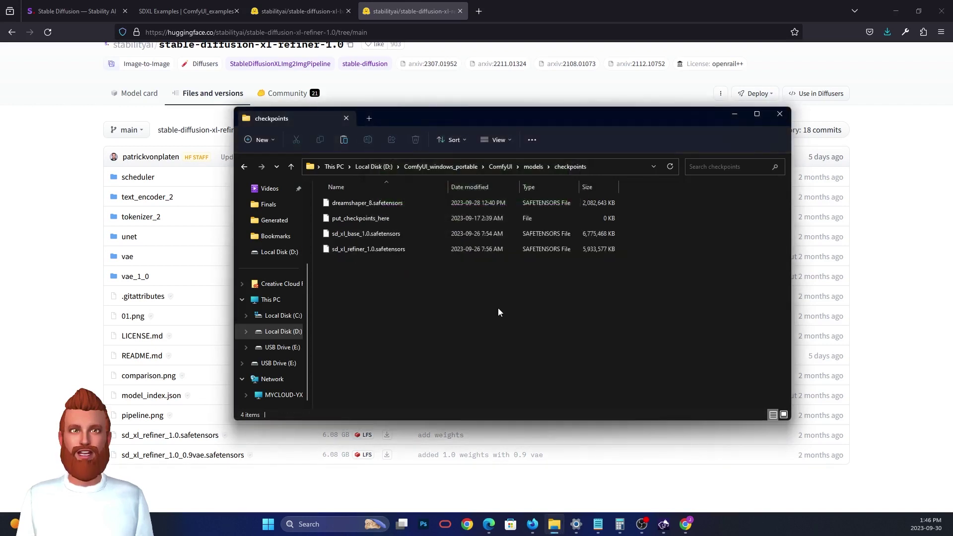
Step: Return up to the ComfyUI_windows_portable folder and select run_nvidia_gpu.bat
key("alt+Up")
key("alt+Up")
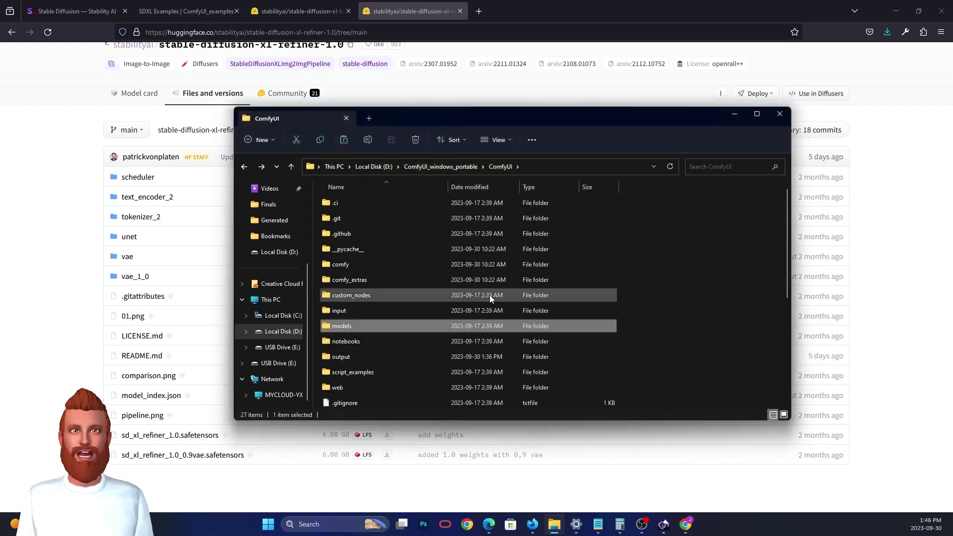
key("alt+Up")
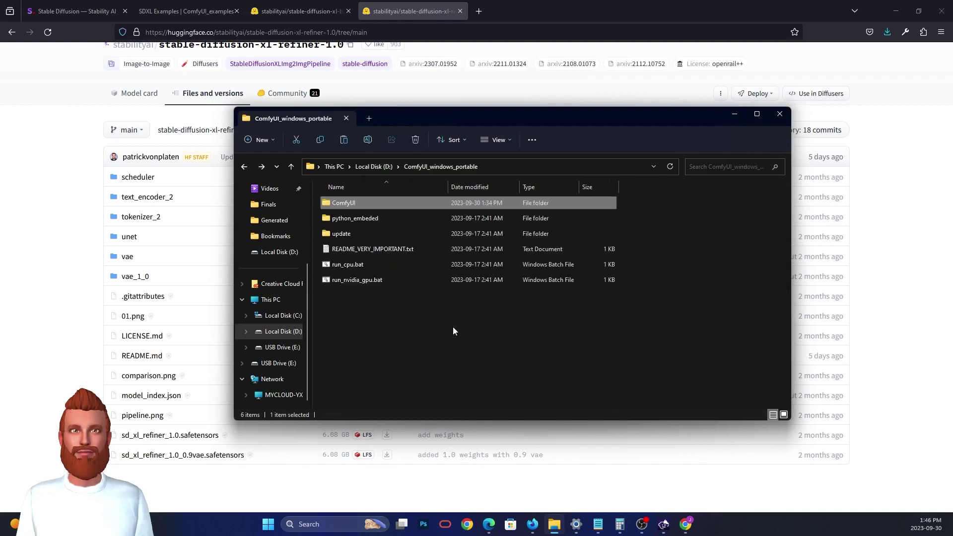
left_click(366, 281)
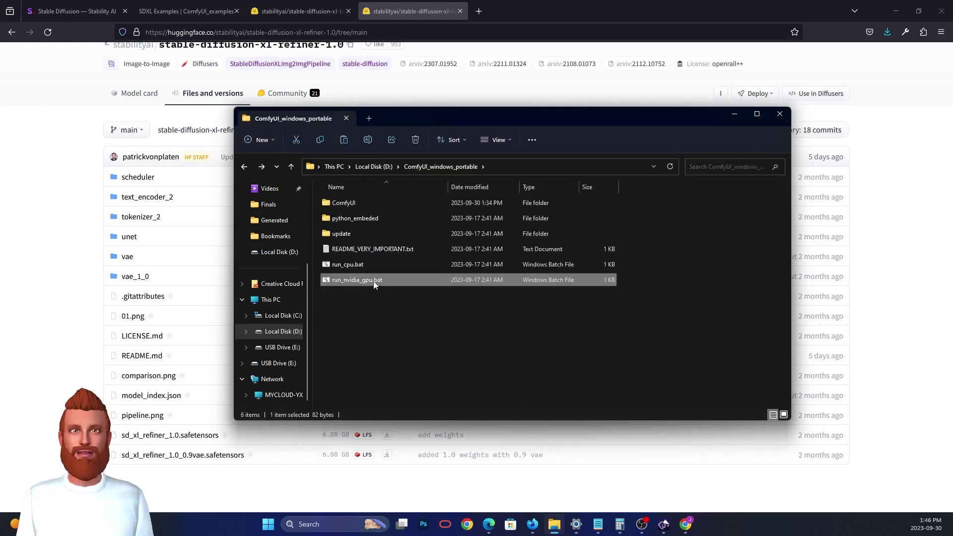
Step: Launch run_nvidia_gpu.bat and move its console aside while ComfyUI opens at 127.0.0.1:8188
double_click(375, 282)
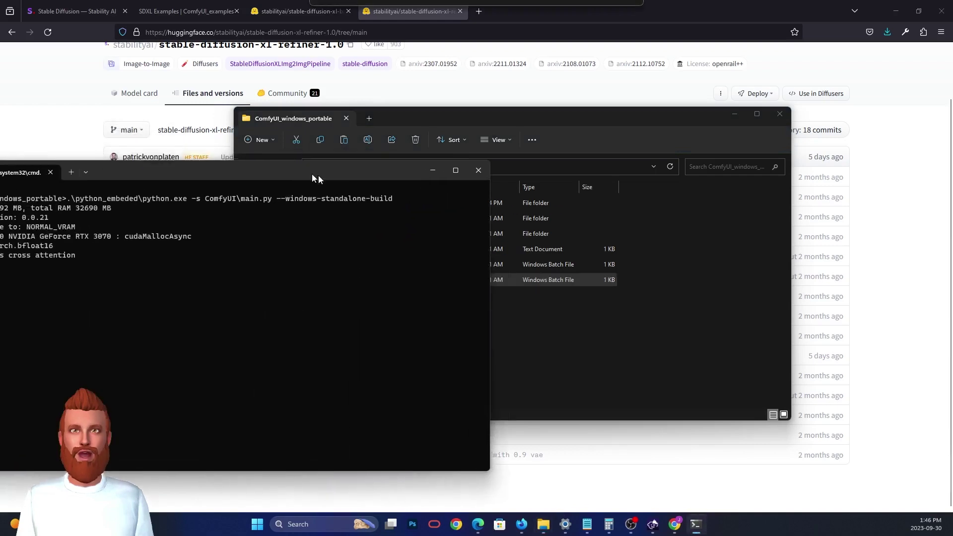
left_click_drag(326, 180, 391, 180)
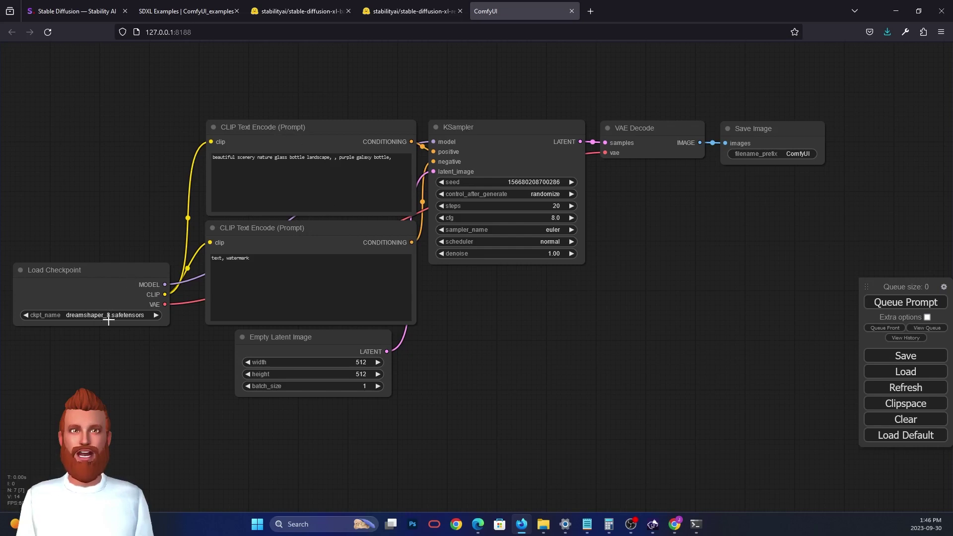
Step: Set Load Checkpoint to sd_xl_base_1.0.safetensors, queue the prompt, and follow the console log
left_click(93, 316)
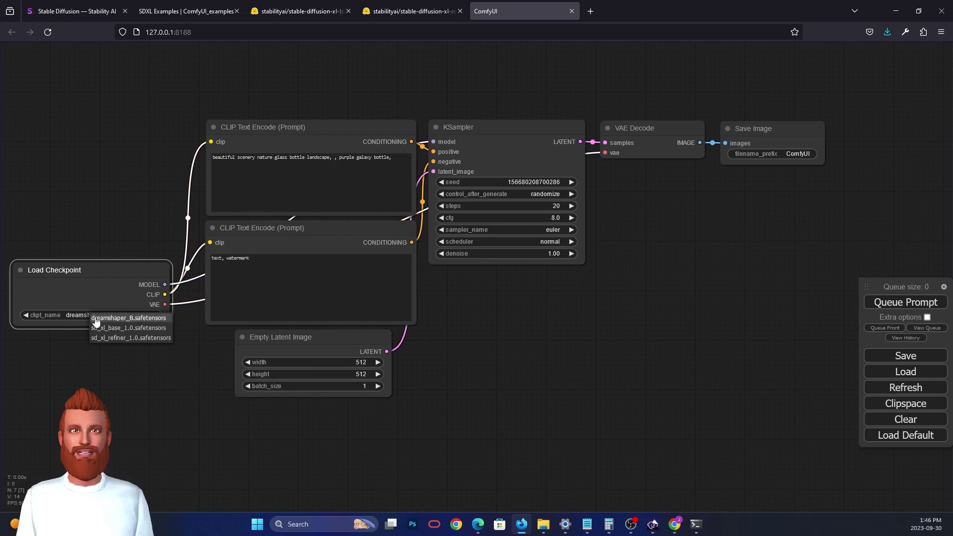
left_click(137, 328)
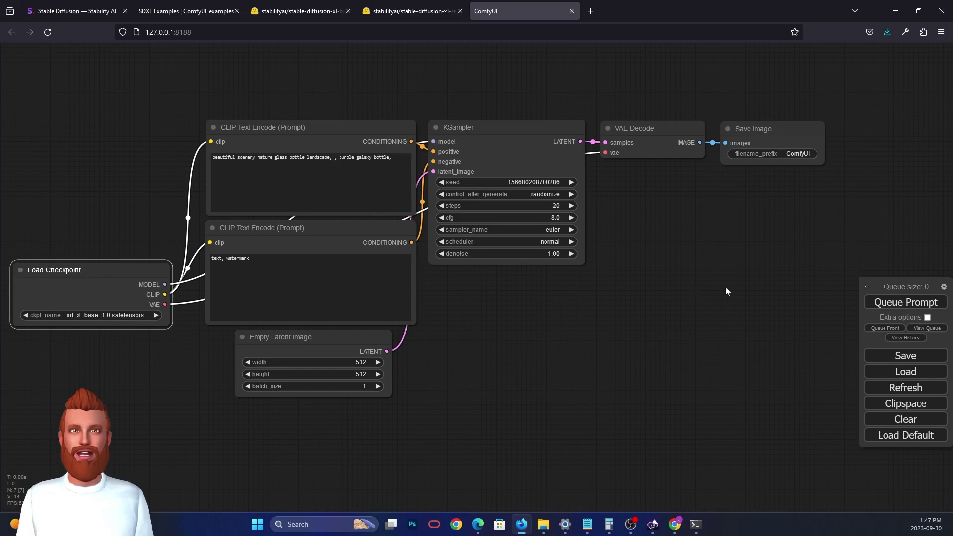
left_click(875, 304)
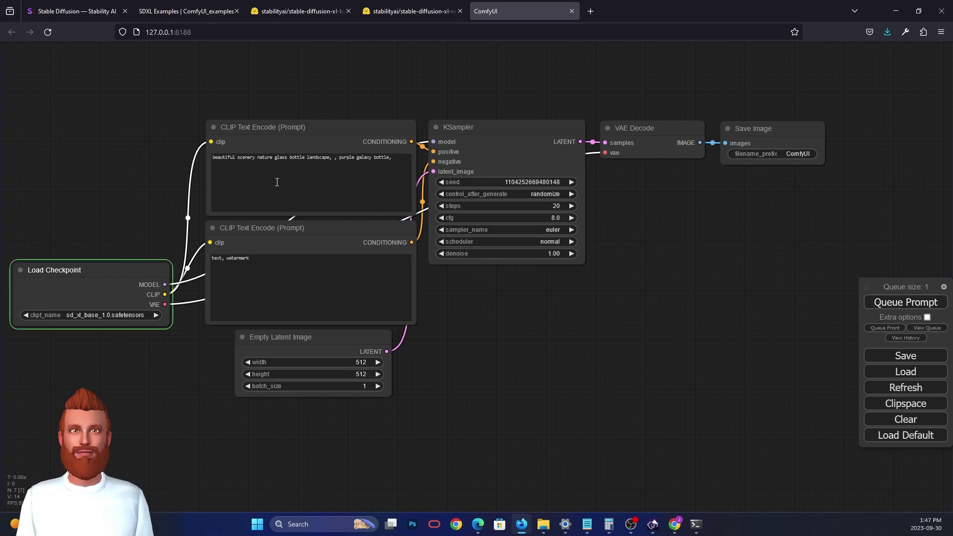
left_click(696, 524)
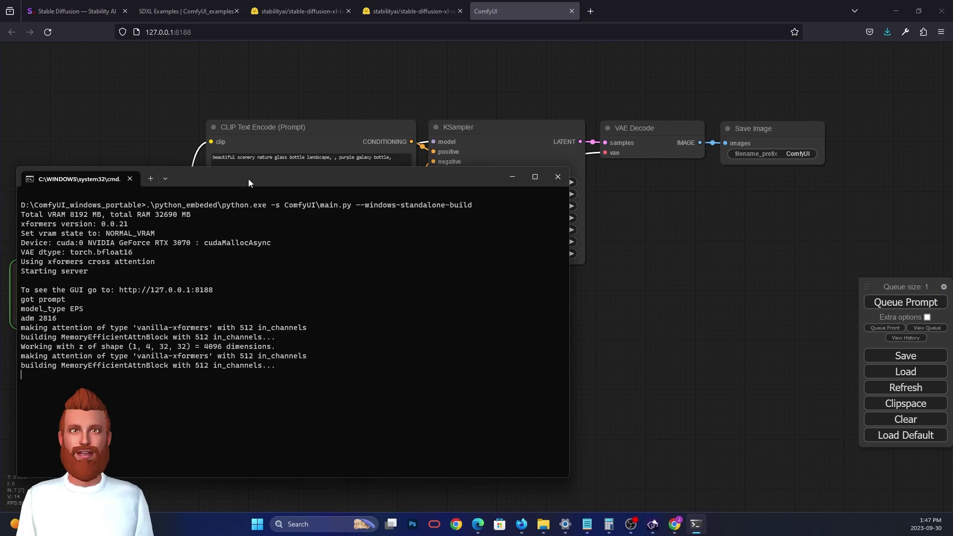
left_click_drag(249, 175, 521, 176)
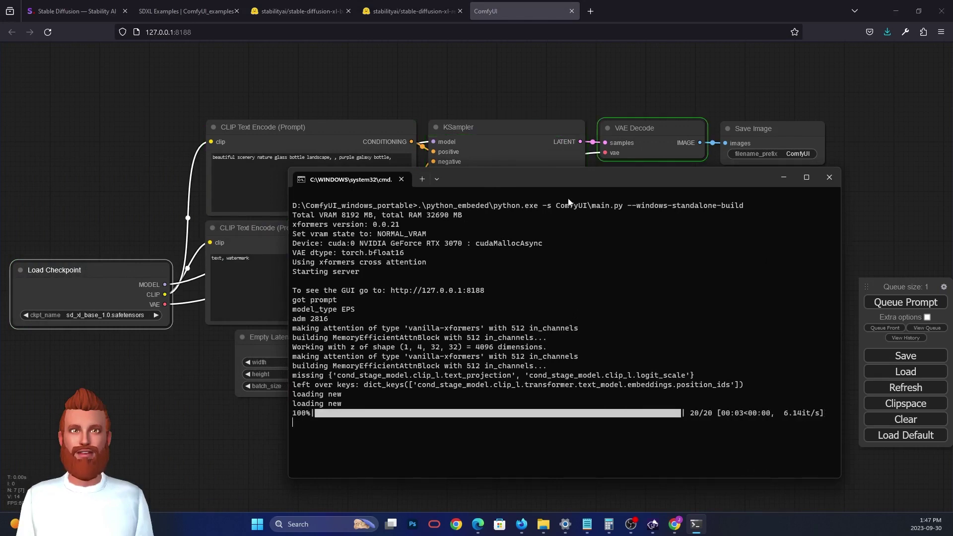
left_click_drag(567, 175, 409, 253)
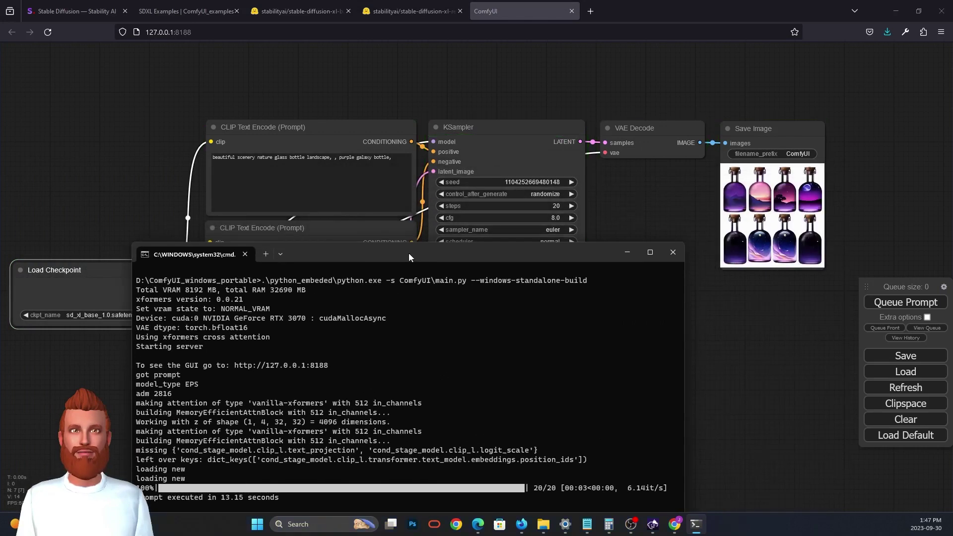
Step: Change Empty Latent Image width and height from 512 to 1024 and queue a new generation
left_click(734, 305)
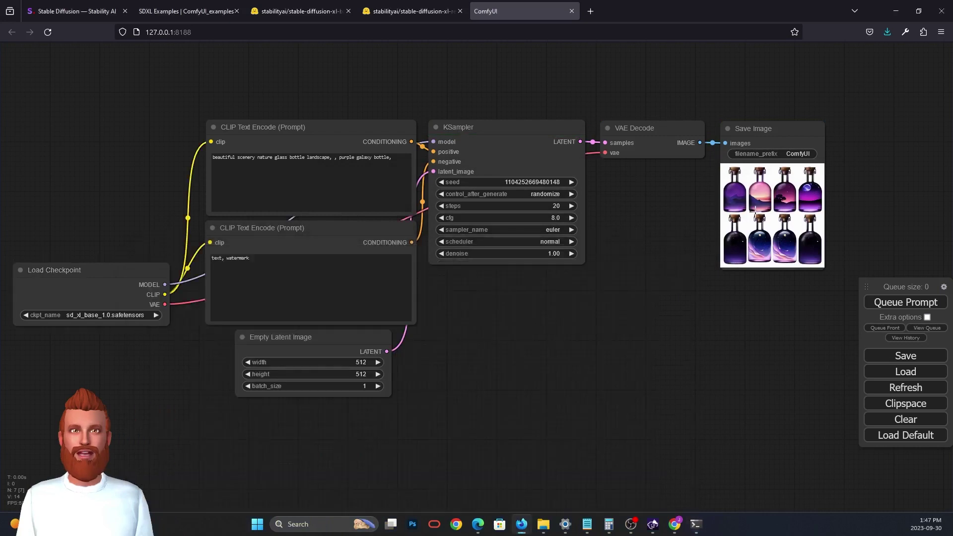
left_click(345, 362)
double_click(398, 362)
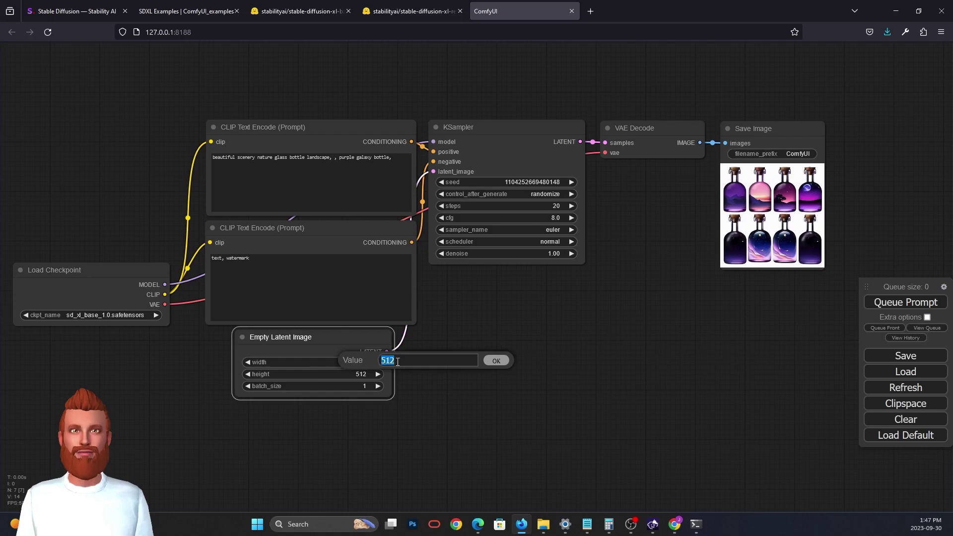
type("1024")
key("Return")
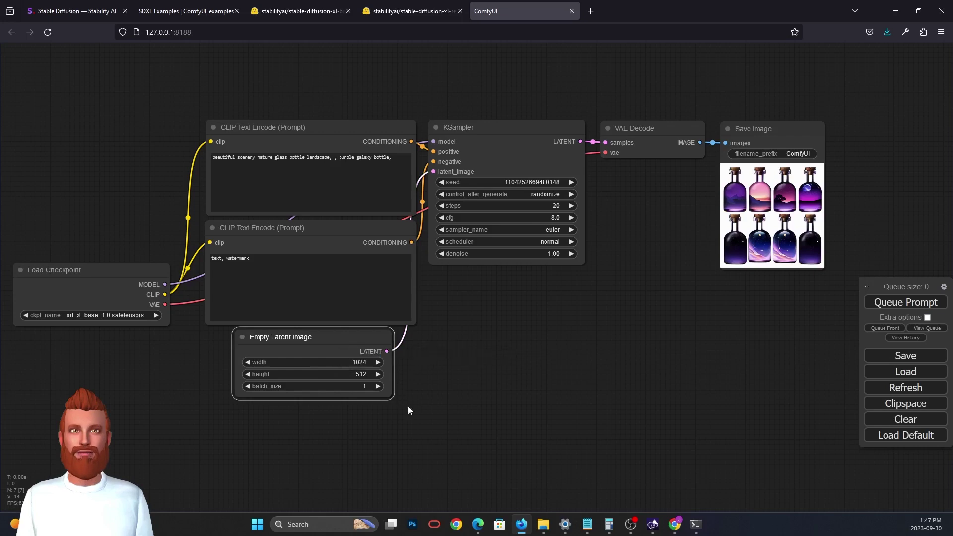
left_click(364, 375)
double_click(421, 378)
type("1024")
key("Return")
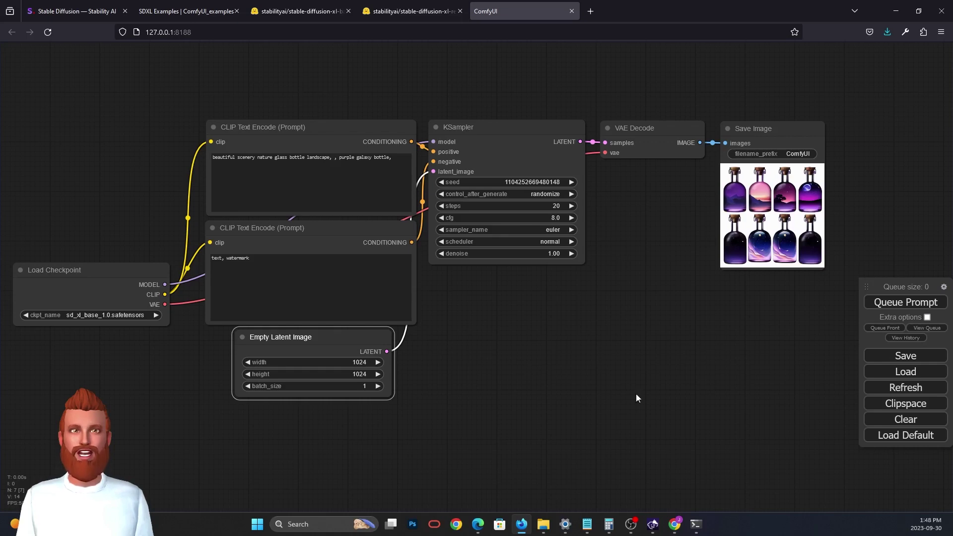
left_click(899, 304)
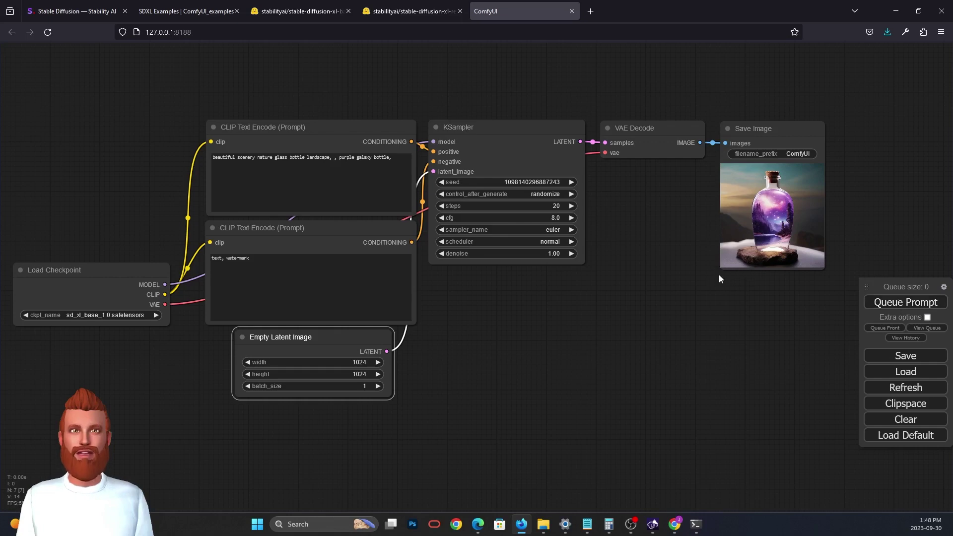
Step: Enlarge the Save Image preview and search the node list for 'sdxl'
left_click_drag(824, 269, 882, 355)
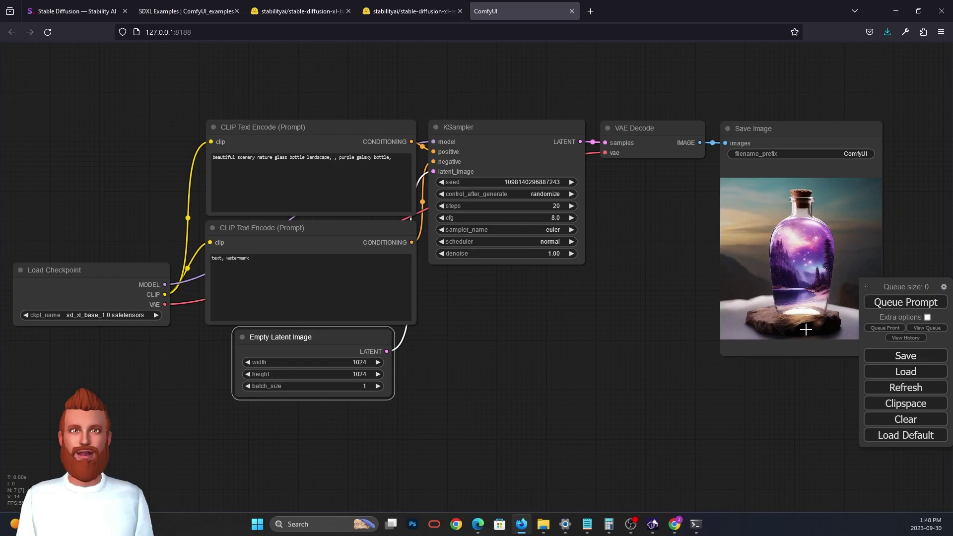
left_click(540, 333)
right_click(538, 329)
double_click(534, 330)
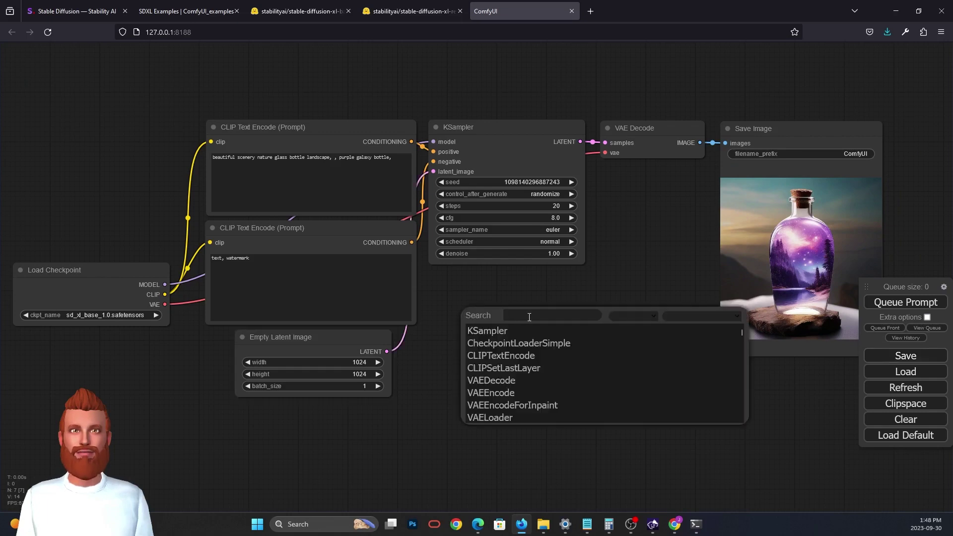
type("sdxl")
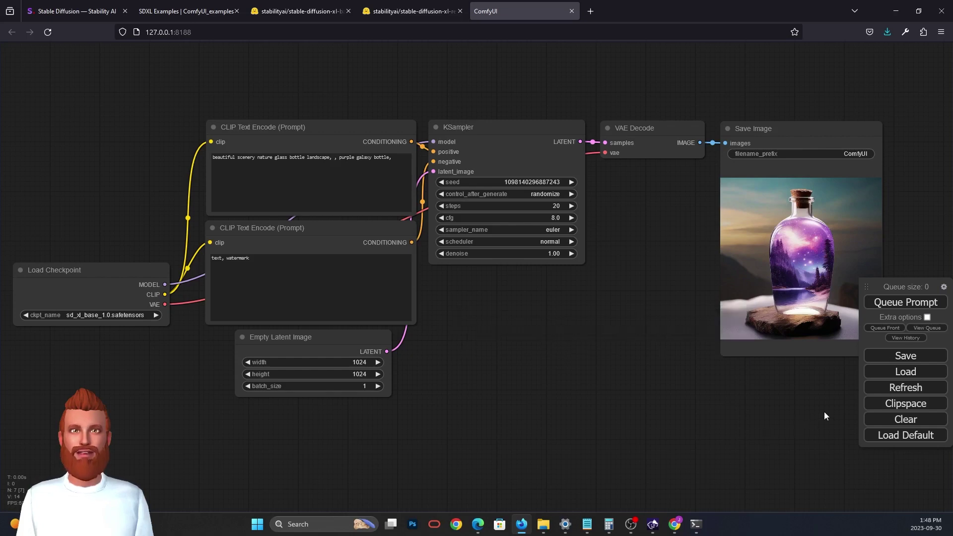
Step: Clear the entire workflow, confirm it, and go to the SDXL Examples page
left_click(903, 421)
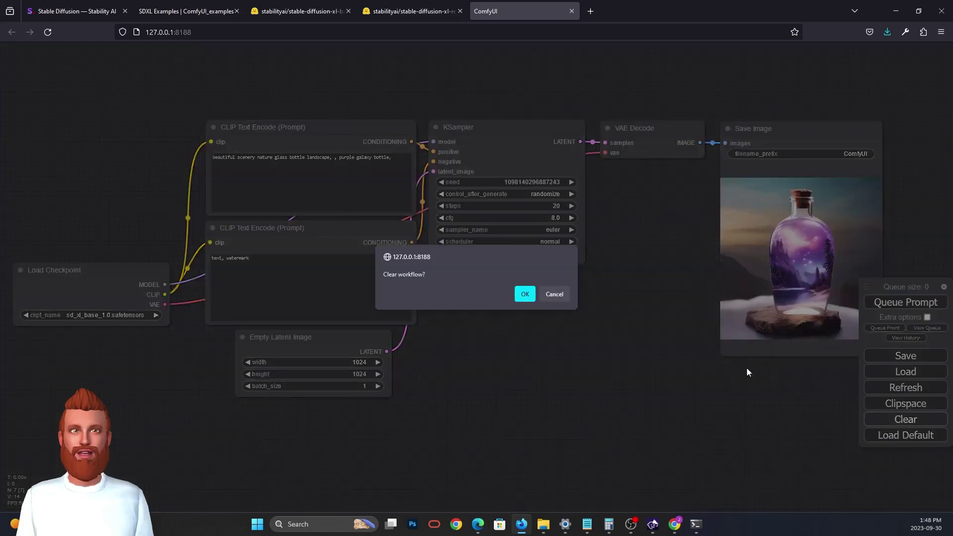
left_click(519, 291)
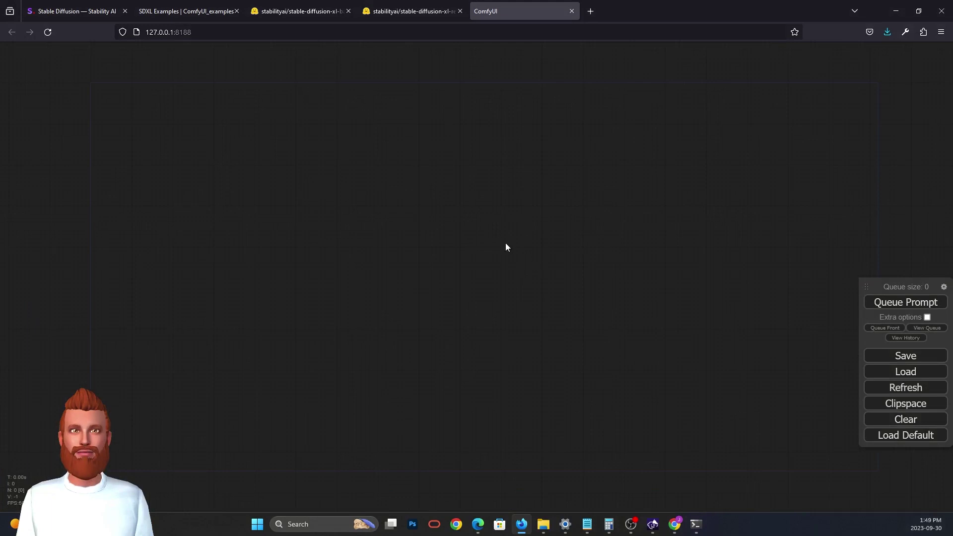
left_click(206, 11)
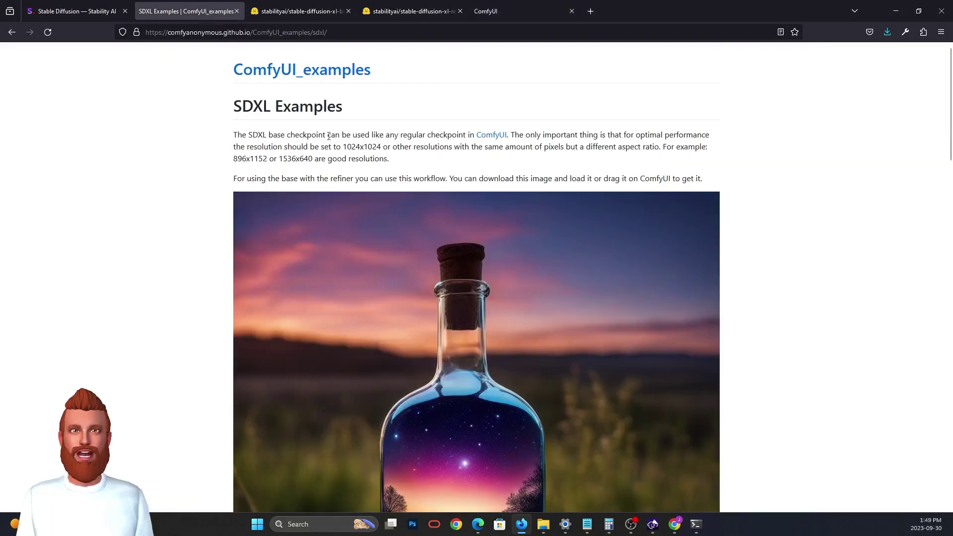
Step: Browse the SDXL example images and drag the galaxy bottle image toward ComfyUI
scroll(366, 179, "down", 10)
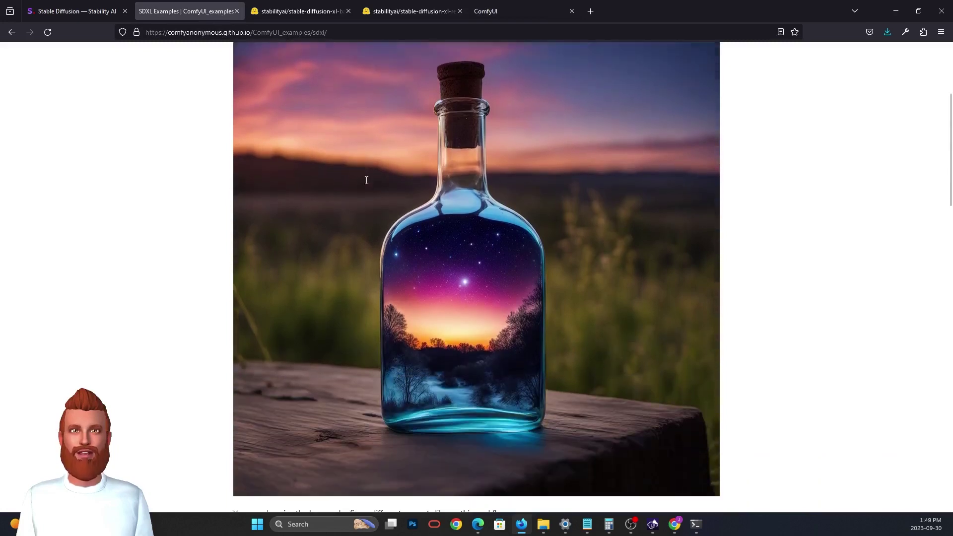
scroll(365, 182, "down", 3)
scroll(366, 183, "up", 10)
scroll(365, 184, "up", 4)
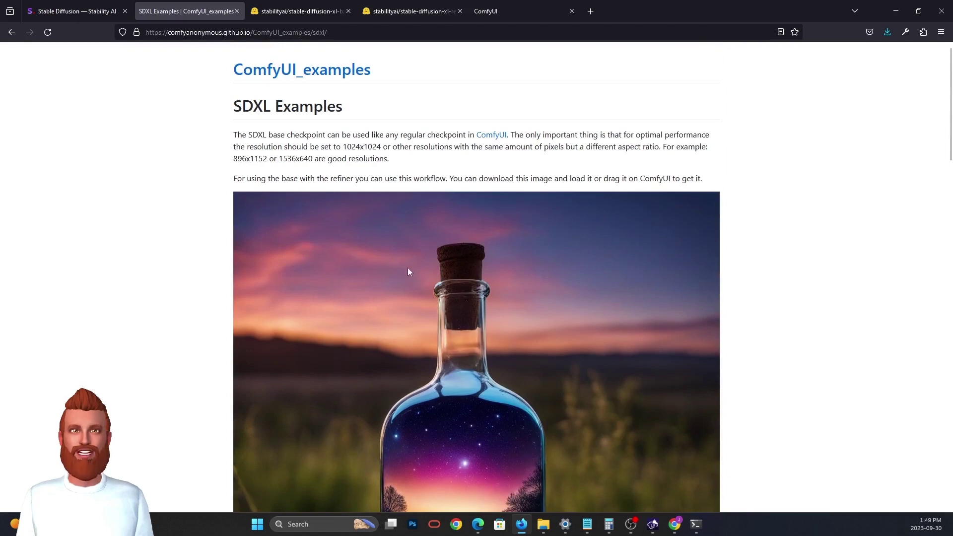
left_click_drag(338, 224, 362, 200)
Step: Centre the loaded base-and-refiner workflow and zoom to the Load BASE checkpoint group
scroll(363, 200, "down", 10)
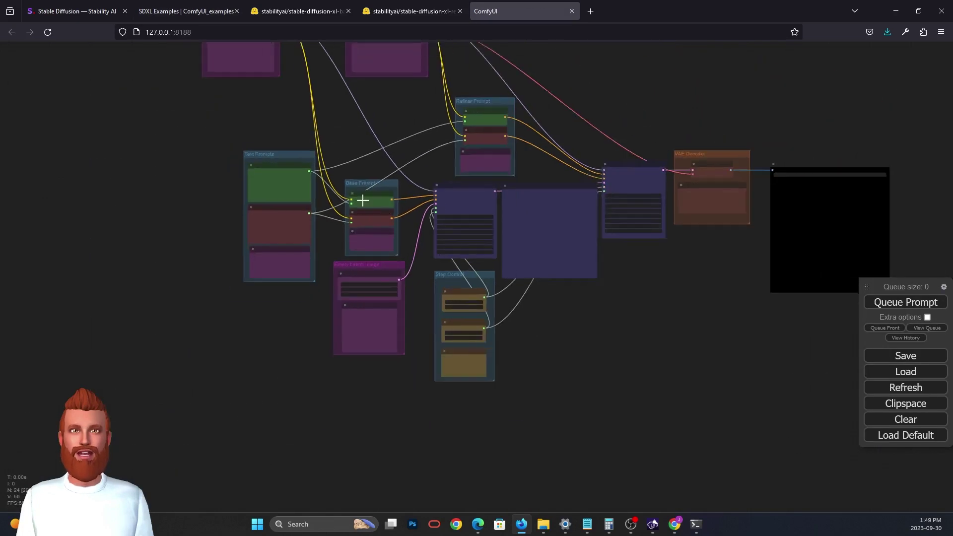
left_click_drag(525, 265, 534, 410)
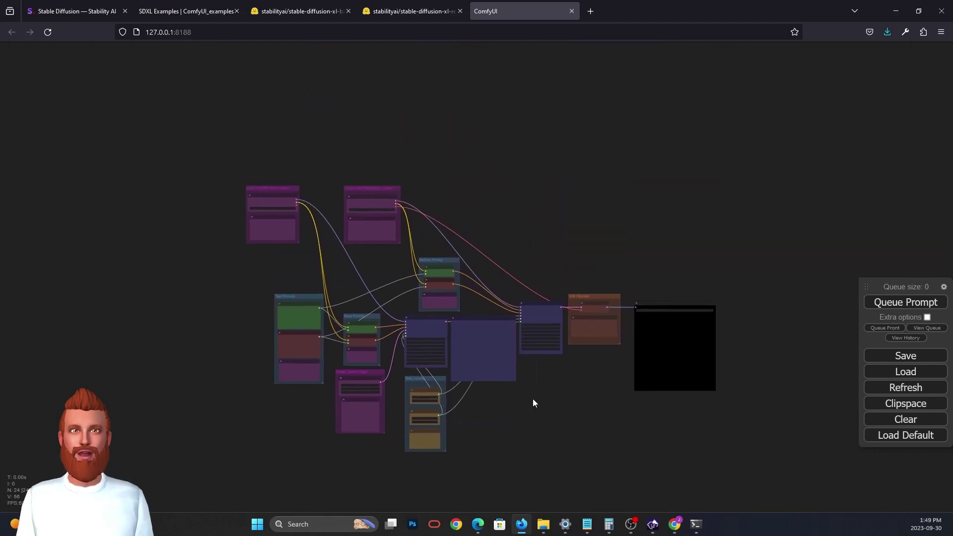
scroll(479, 249, "up", 5)
scroll(479, 248, "up", 3)
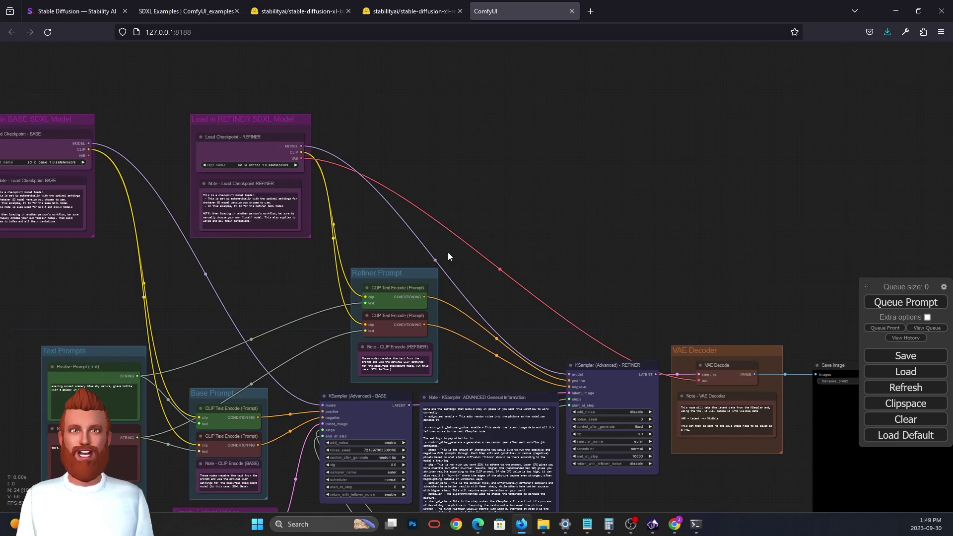
scroll(442, 251, "up", 3)
left_click_drag(237, 230, 505, 275)
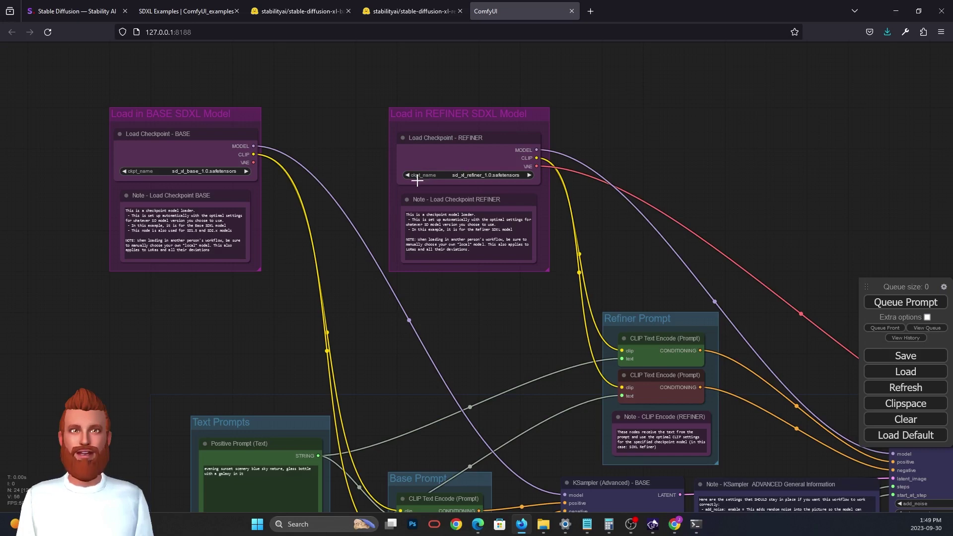
Step: Pan to the prompt groups and nudge the Base Prompt group slightly up-left
left_click_drag(502, 359, 474, 148)
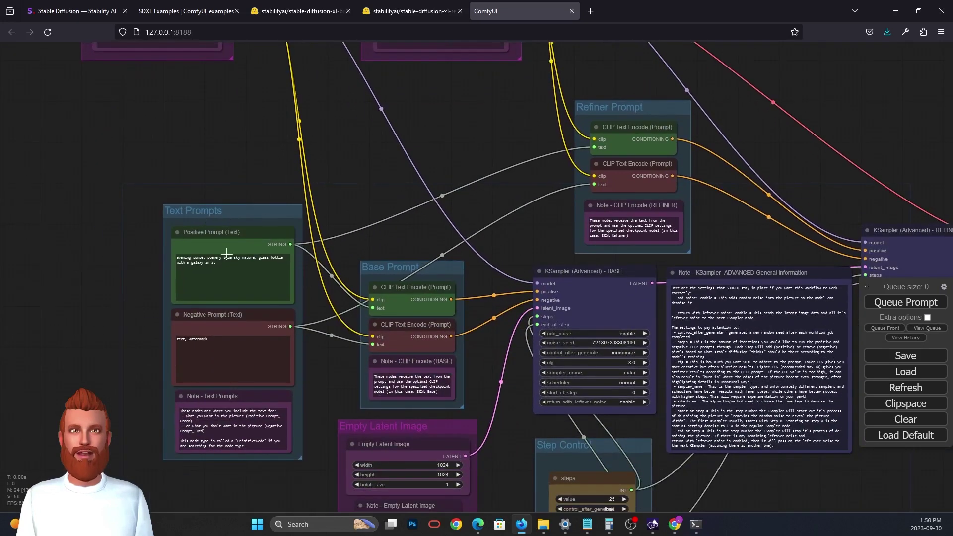
left_click_drag(340, 268, 306, 182)
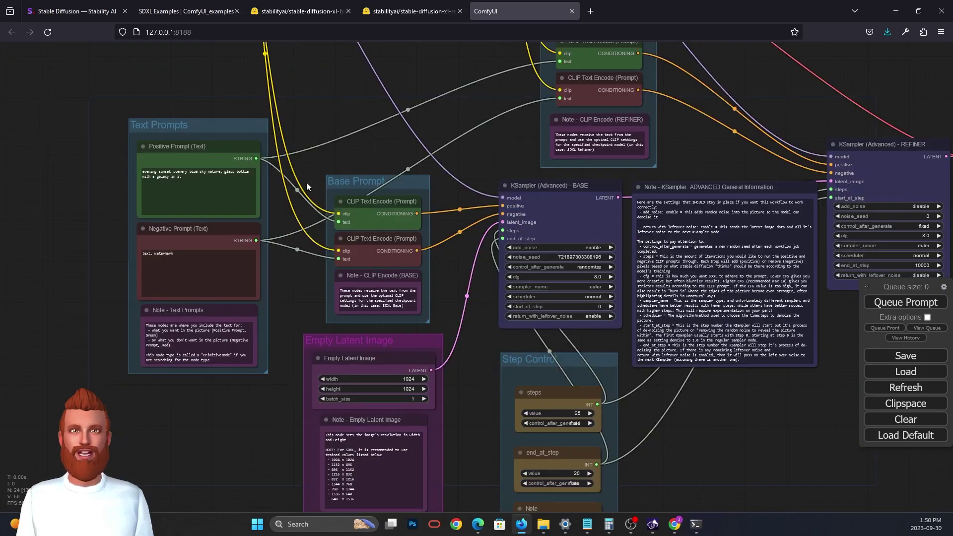
left_click_drag(368, 176, 356, 163)
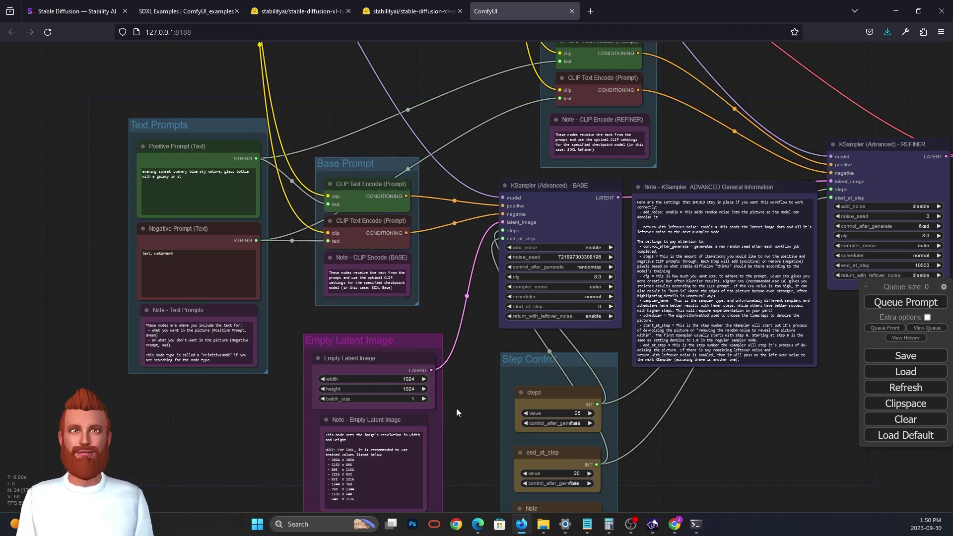
Step: Zoom in on the Empty Latent Image resolution note, then pan to the KSampler BASE node
left_click_drag(456, 408, 451, 347)
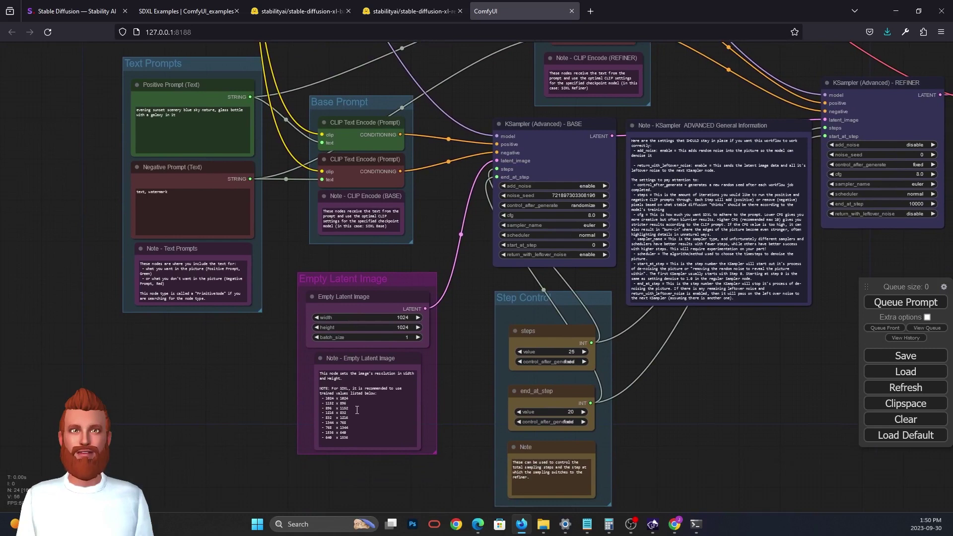
scroll(281, 430, "up", 5)
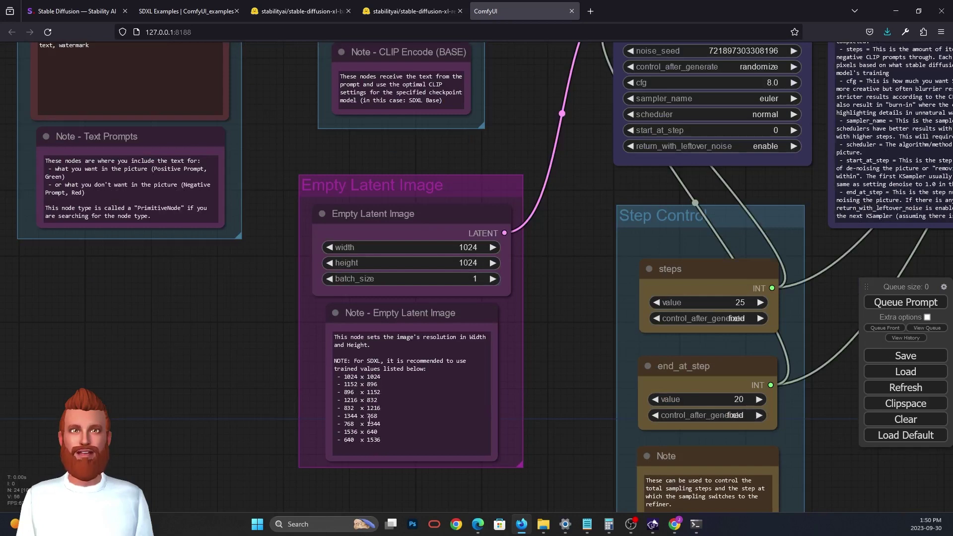
scroll(273, 298, "down", 1)
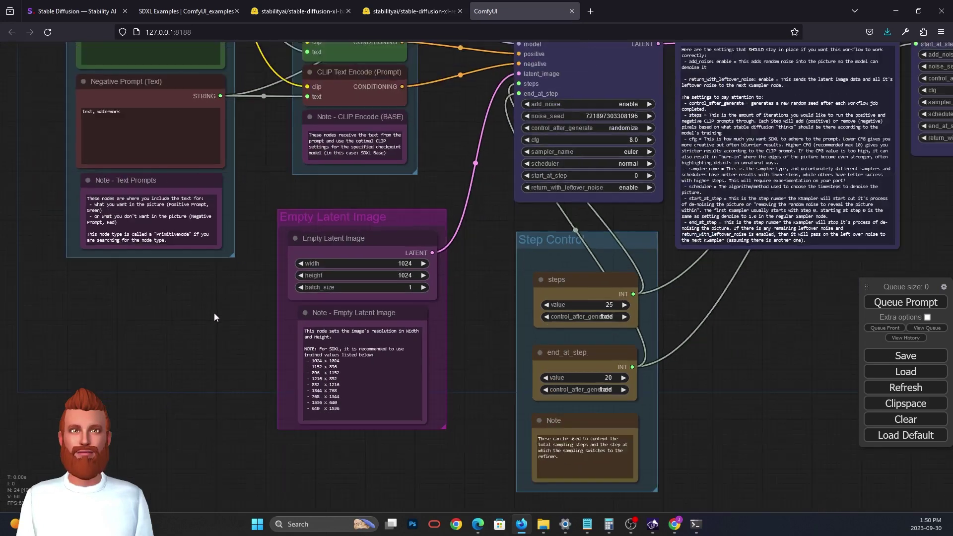
left_click_drag(449, 303, 264, 504)
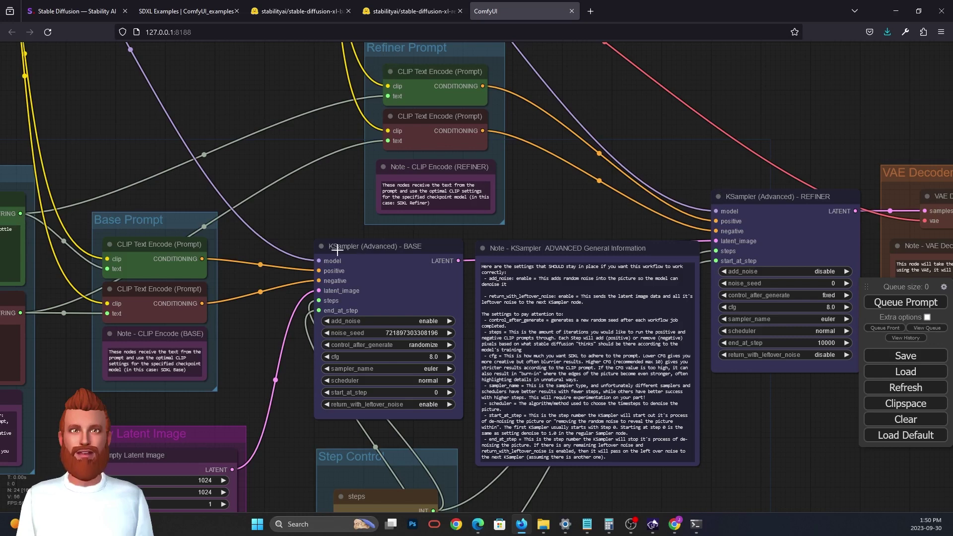
Step: Pan past the Step Control settings (25 steps, refiner at 20) to the REFINER KSampler and VAE Decoder
left_click_drag(299, 219, 297, 175)
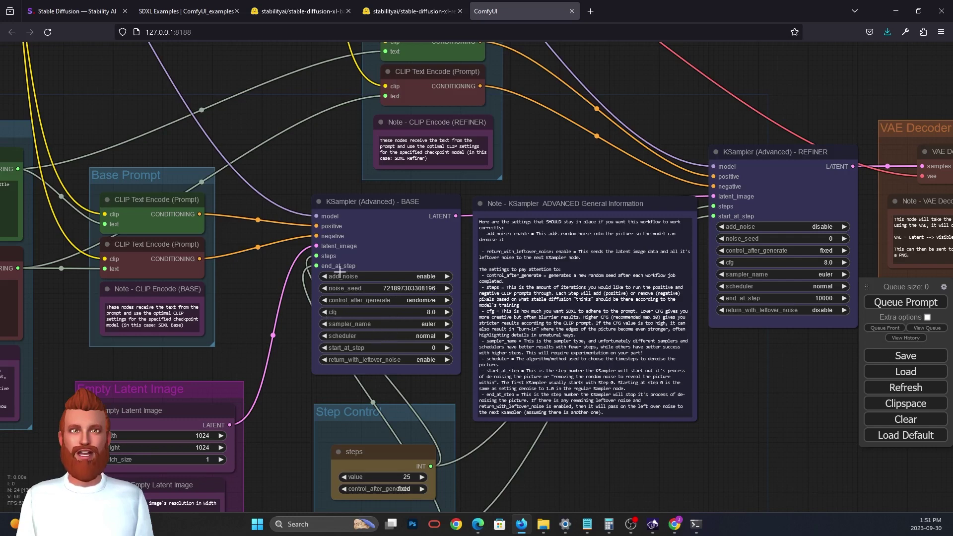
left_click_drag(228, 341, 215, 245)
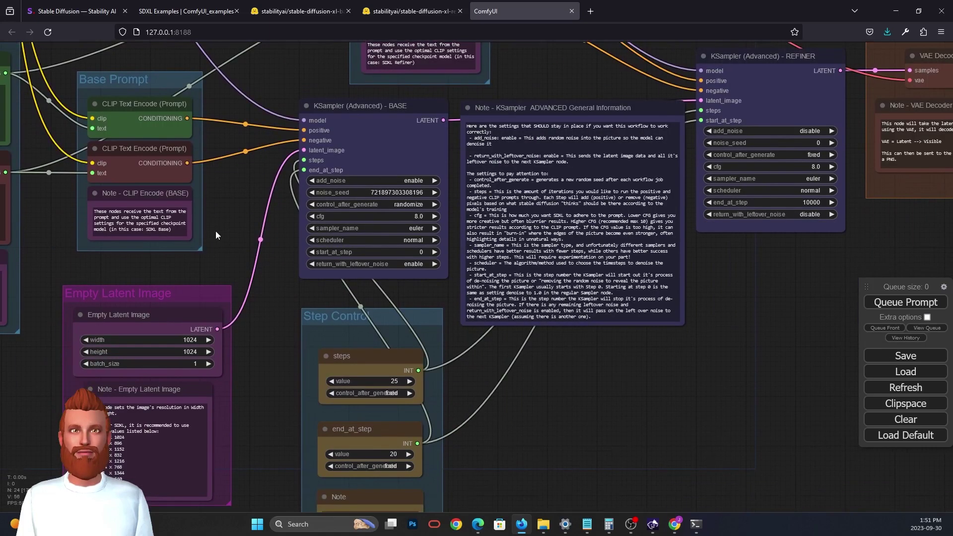
left_click_drag(270, 353, 266, 290)
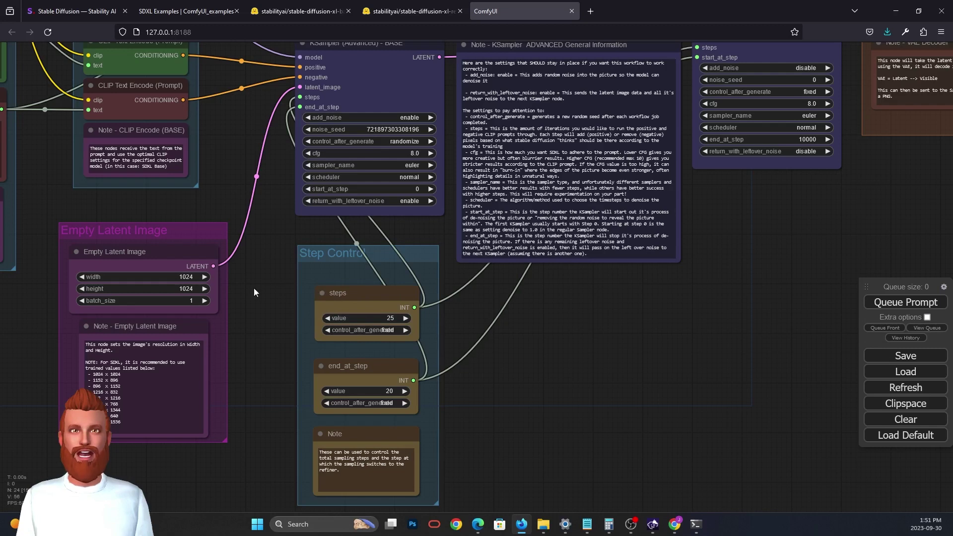
left_click_drag(254, 288, 222, 283)
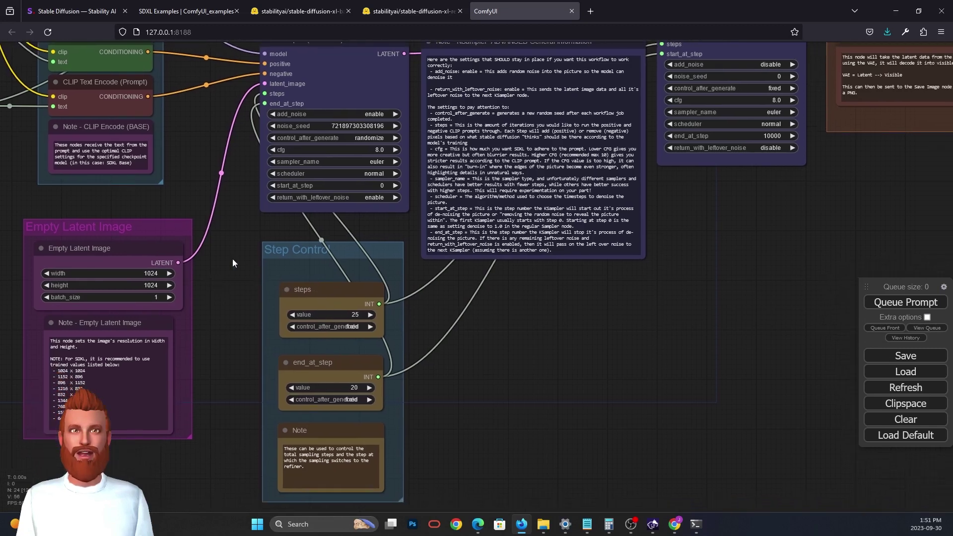
left_click_drag(233, 263, 240, 398)
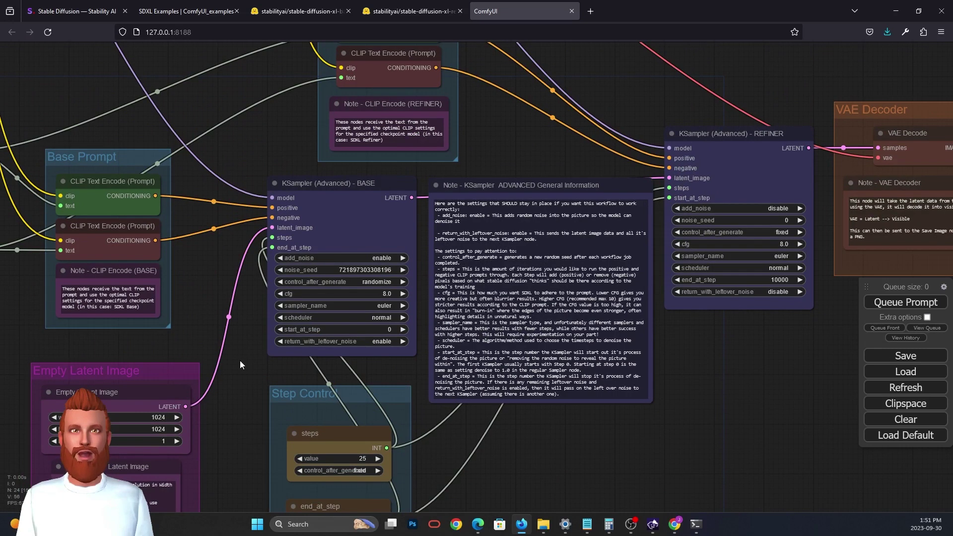
left_click_drag(240, 363, 227, 277)
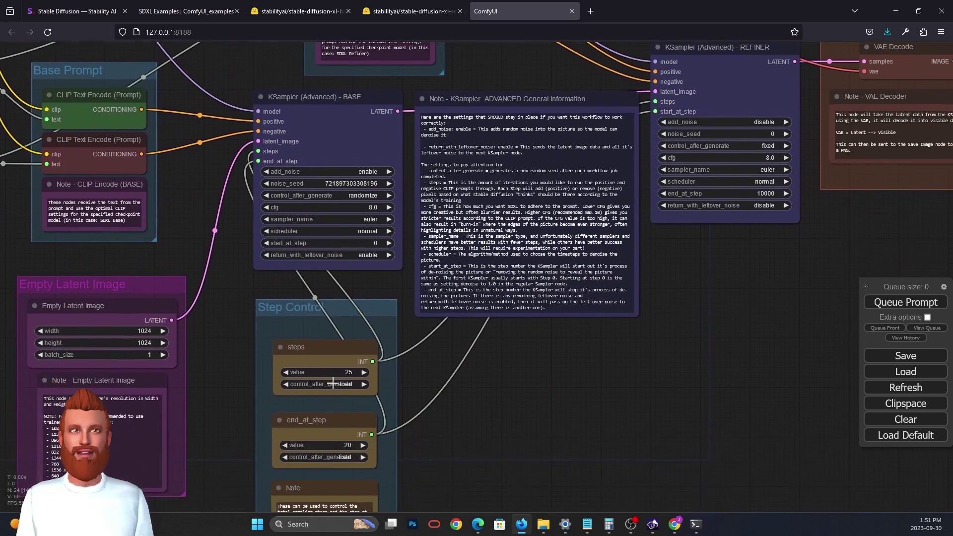
left_click_drag(238, 267, 84, 405)
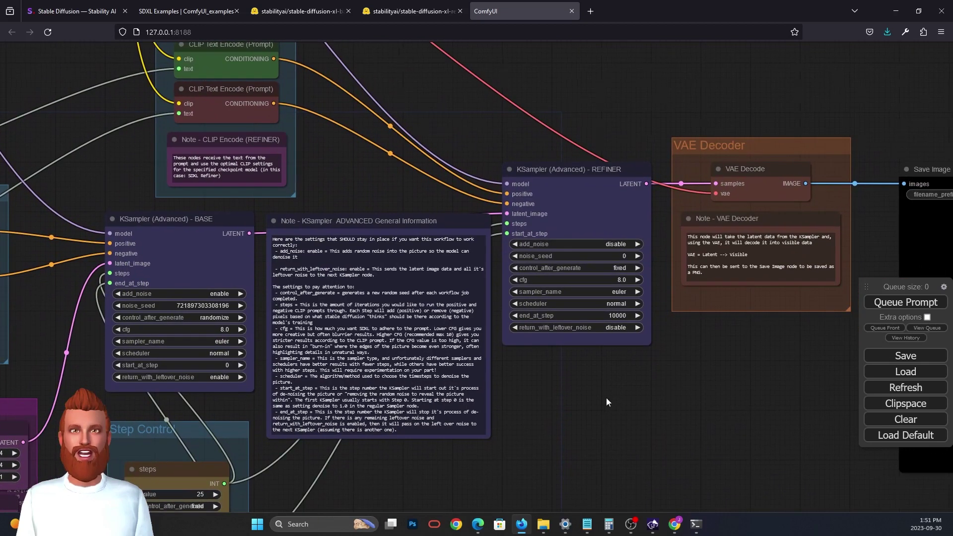
Step: Zoom out and pan left until the Save Image node and its empty preview are visible
left_click_drag(599, 398, 547, 392)
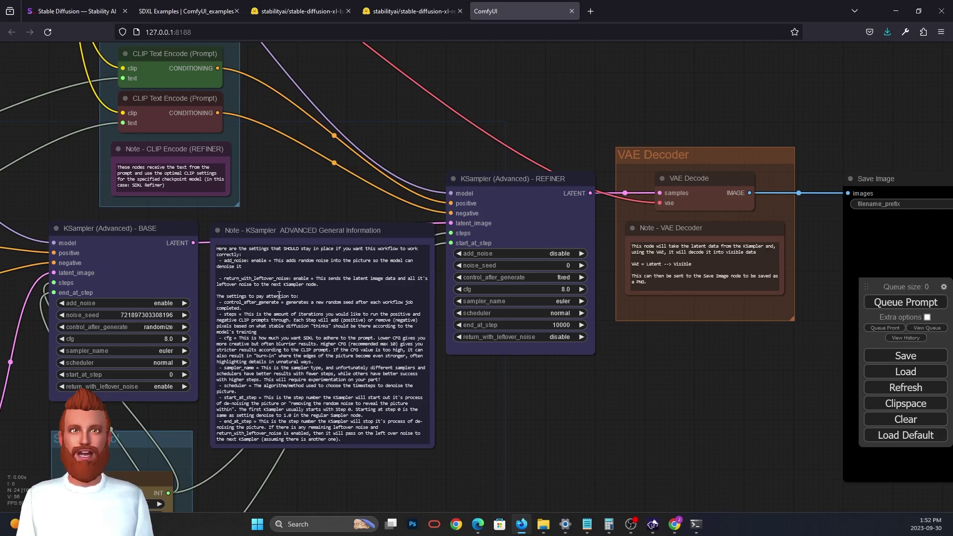
scroll(481, 374, "down", 1)
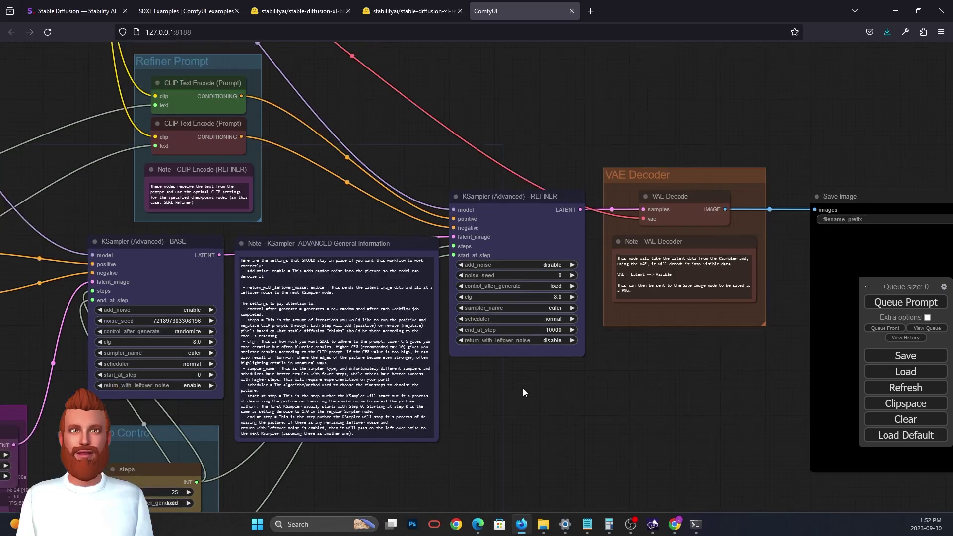
left_click_drag(523, 392, 312, 389)
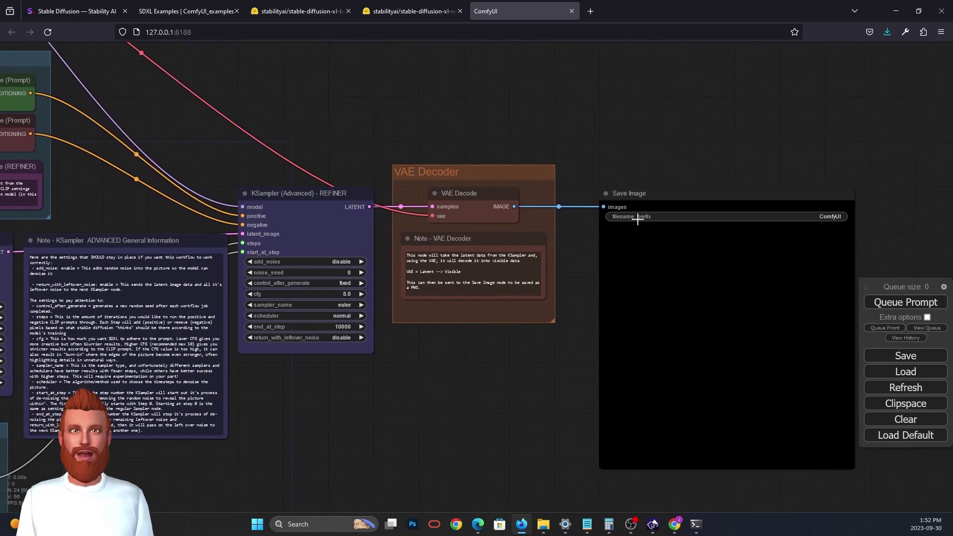
scroll(394, 370, "down", 1)
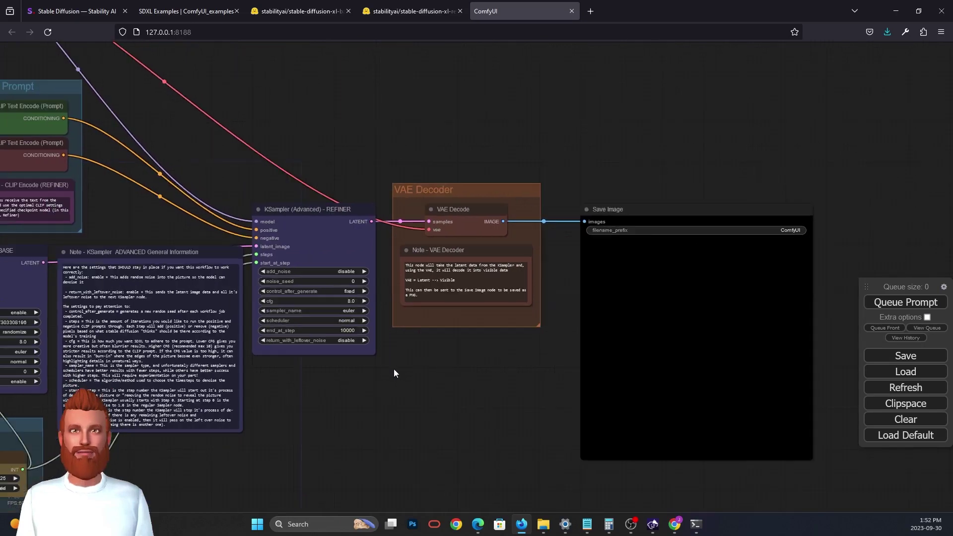
Step: Queue the base+refiner workflow and watch its generation progress in the server console
left_click_drag(376, 383, 741, 338)
left_click_drag(622, 382, 482, 374)
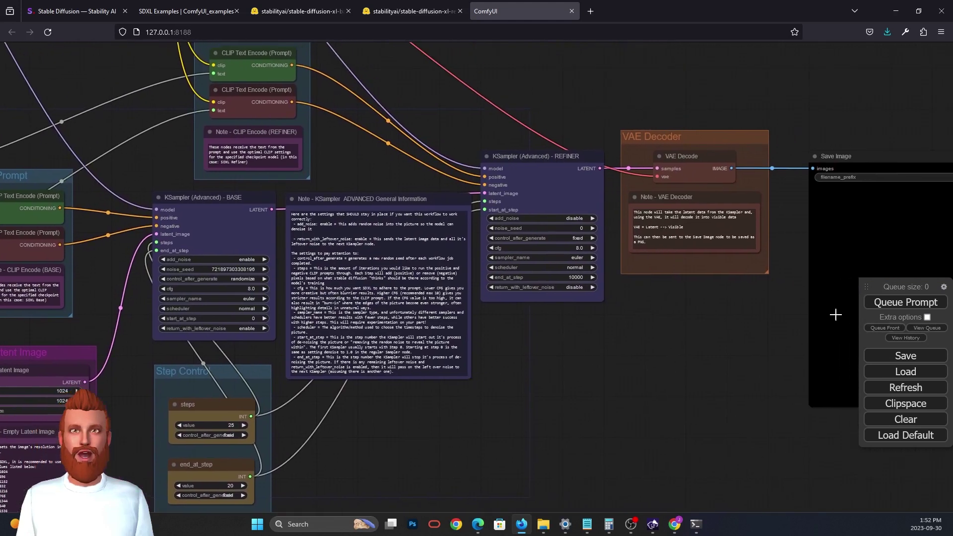
left_click(882, 307)
left_click(696, 524)
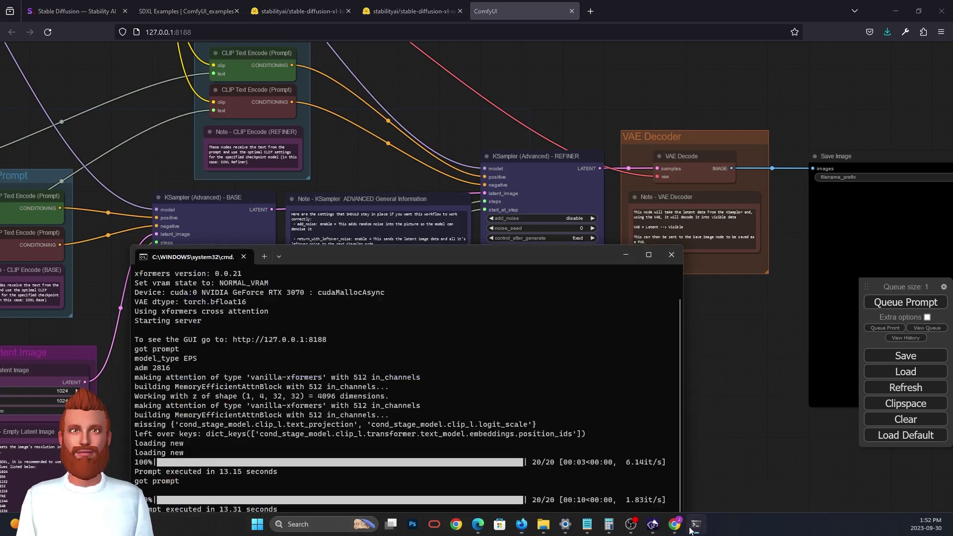
left_click_drag(448, 259, 463, 118)
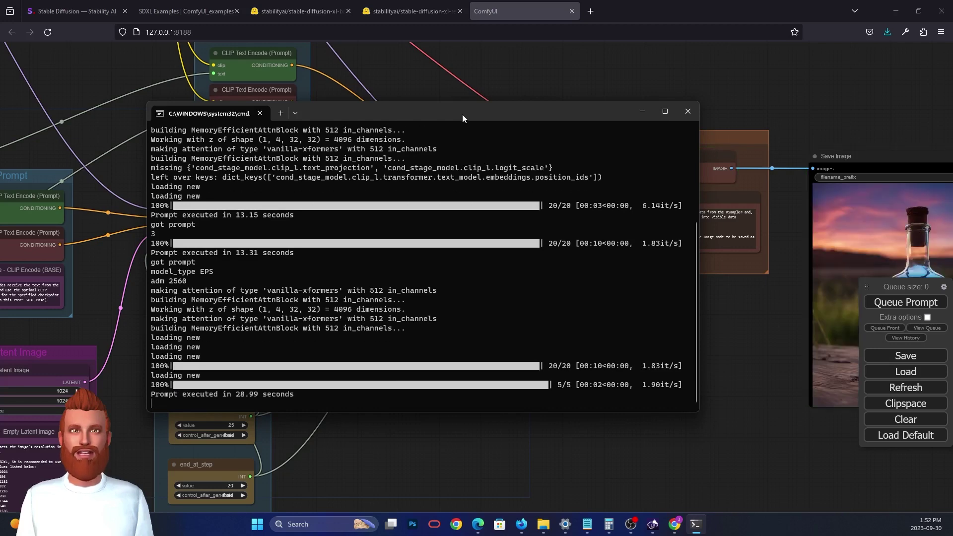
Step: Return to Firefox and bring the finished bottle-at-sunset image fully into view
left_click(624, 437)
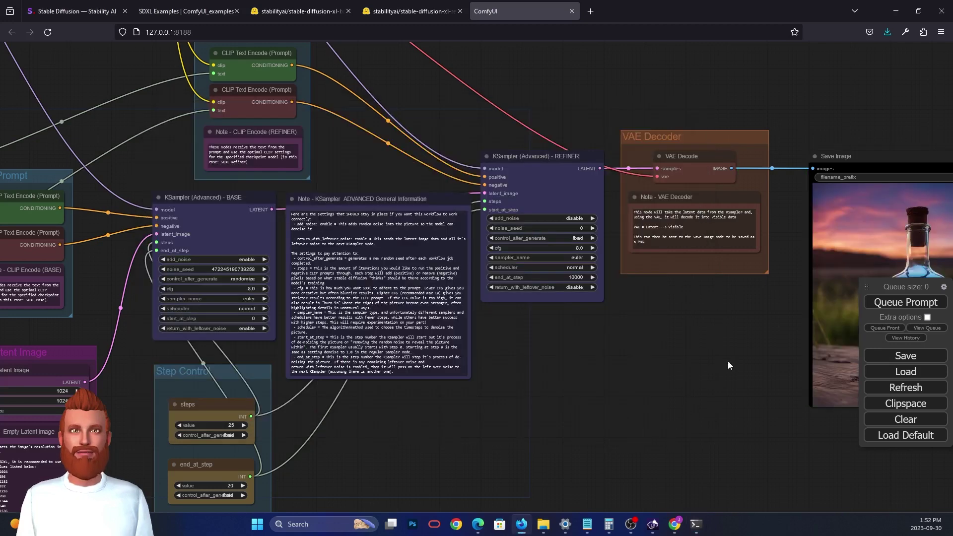
left_click_drag(728, 362, 367, 375)
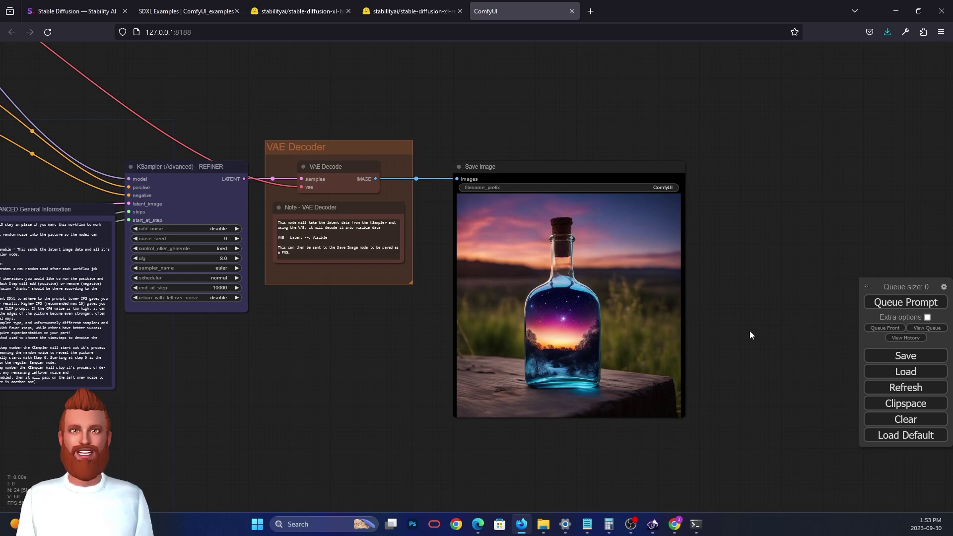
scroll(325, 357, "down", 5)
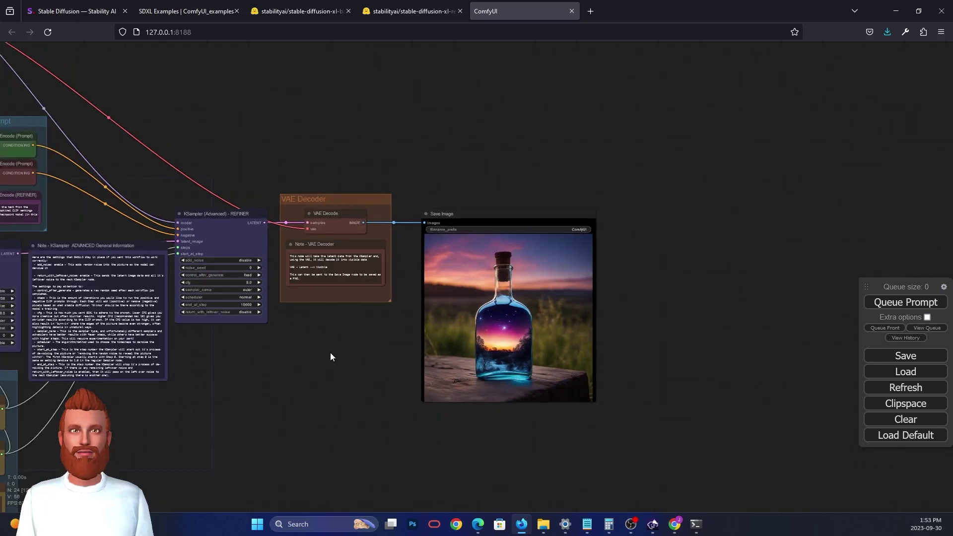
left_click_drag(332, 357, 599, 332)
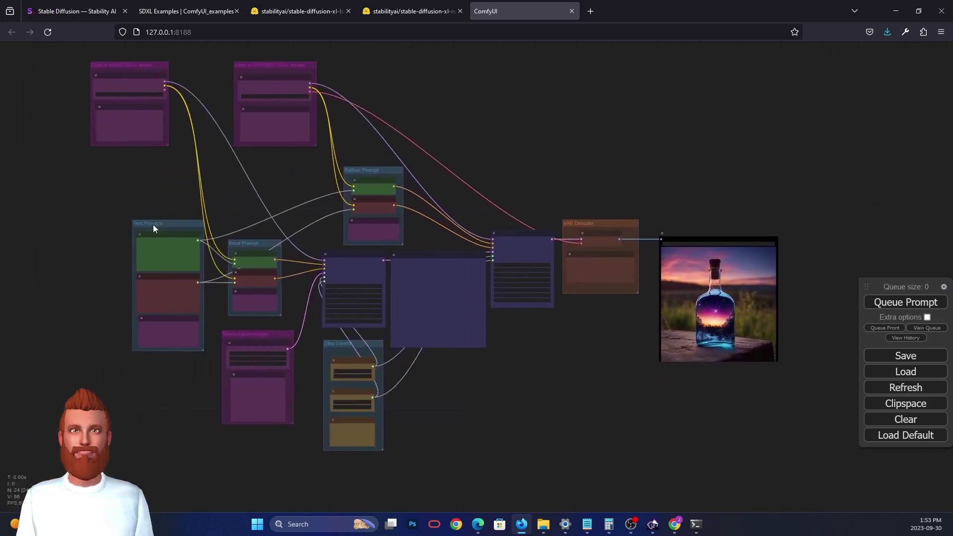
Step: Move the Text Prompts group beside Save Image and zoom in on the prompts and preview
left_click_drag(153, 224, 704, 107)
left_click_drag(841, 183, 681, 212)
scroll(673, 213, "up", 4)
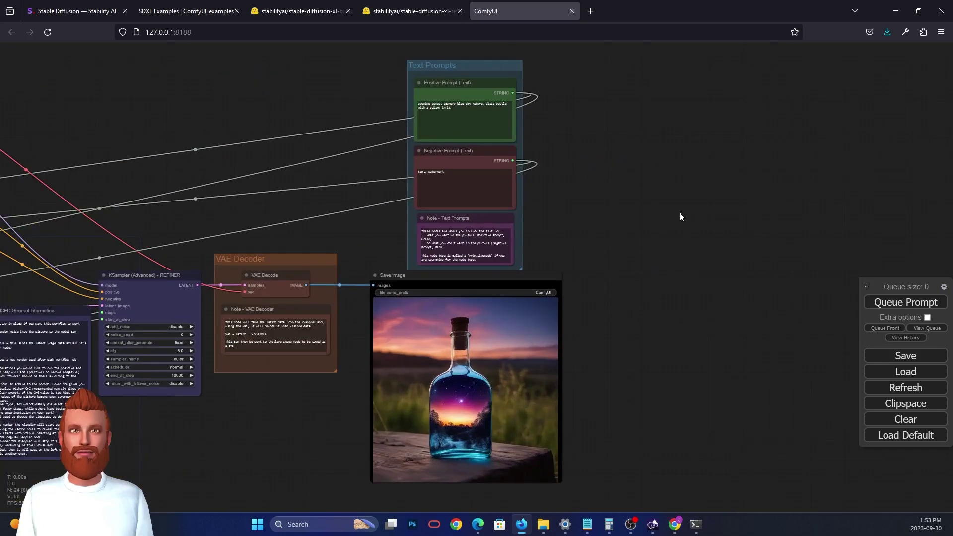
scroll(673, 218, "up", 2)
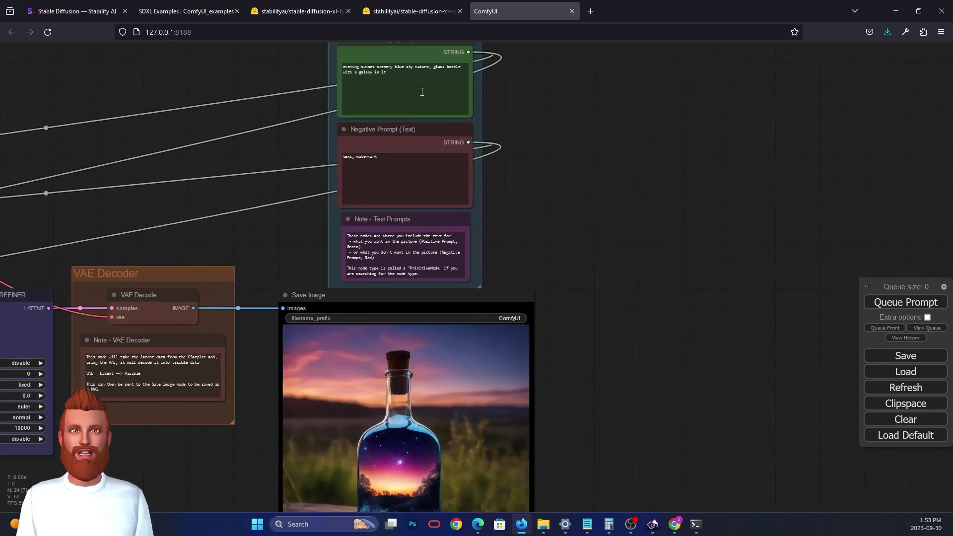
left_click_drag(570, 258, 571, 132)
scroll(476, 268, "up", 1)
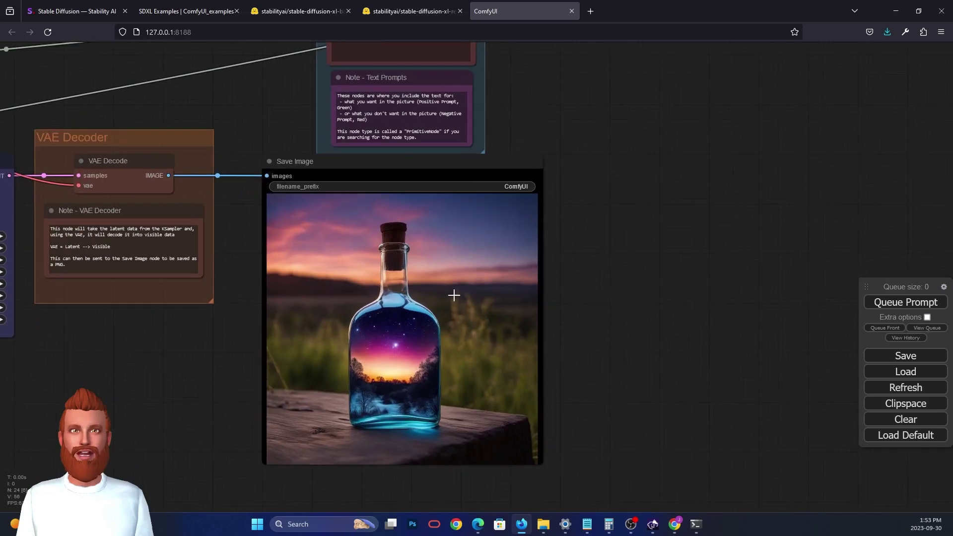
Step: Enable Extra options in the queue panel and nudge the Save Image node slightly lower
left_click(927, 318)
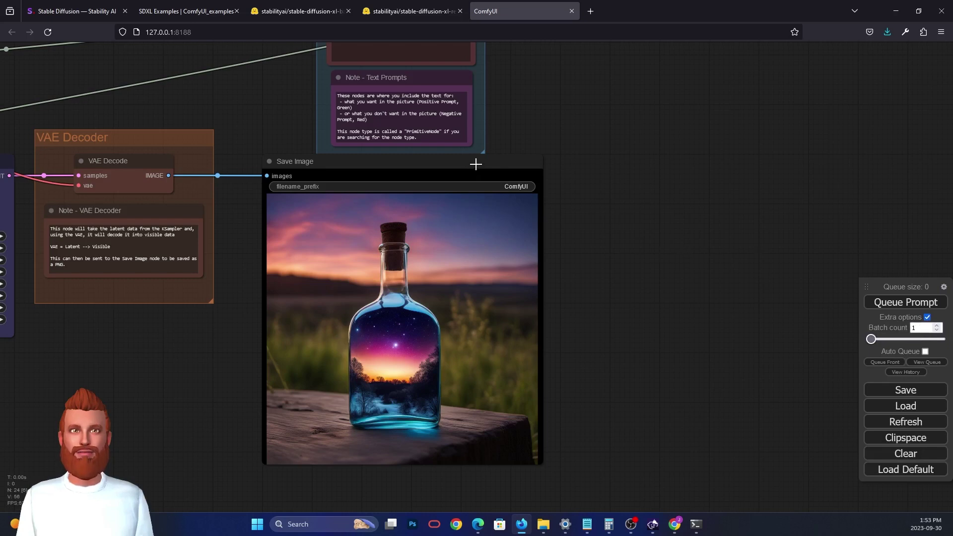
mouse_move(476, 172)
left_mouse_down()
mouse_move(486, 194)
mouse_move(475, 185)
left_mouse_up()
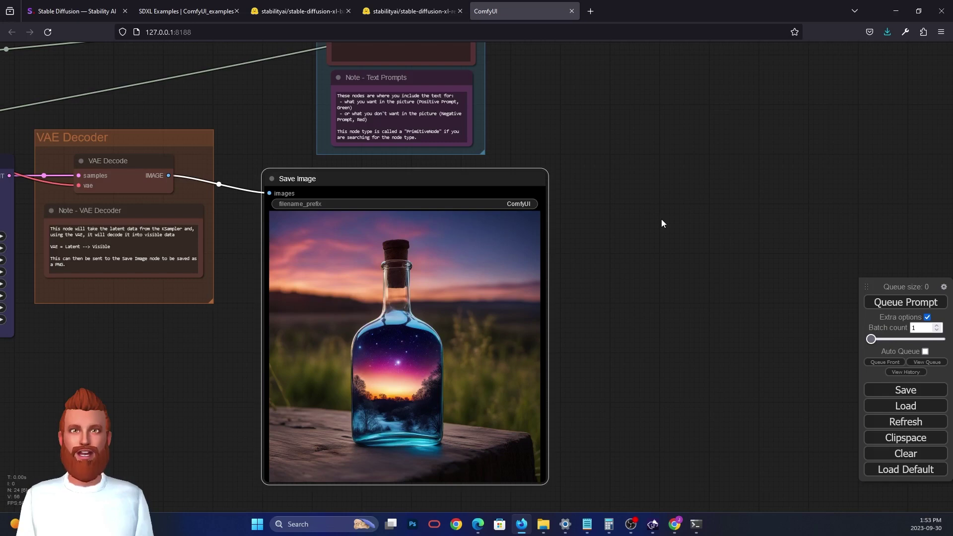
Step: Drop the galaxy bottle image from the SDXL Examples page onto the ComfyUI canvas
left_click(177, 10)
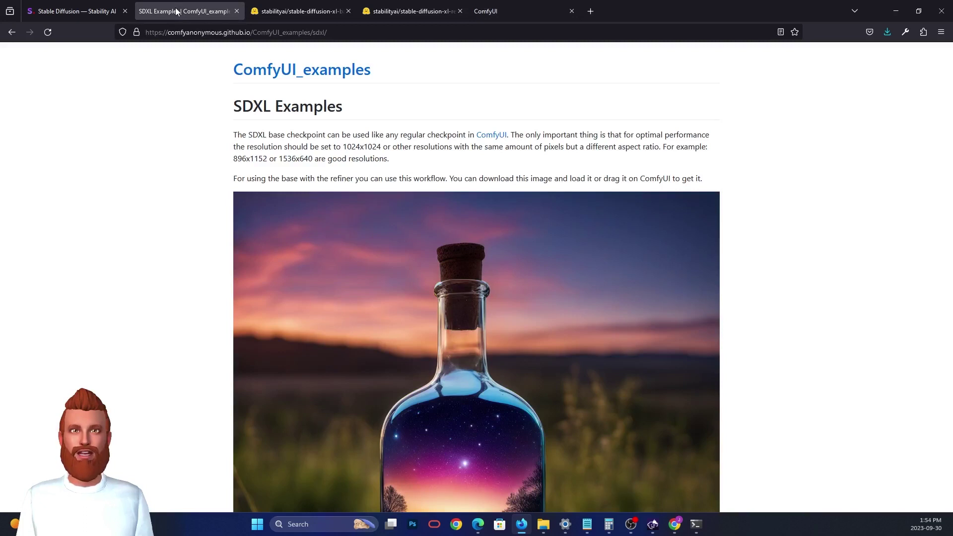
left_click_drag(263, 275, 221, 244)
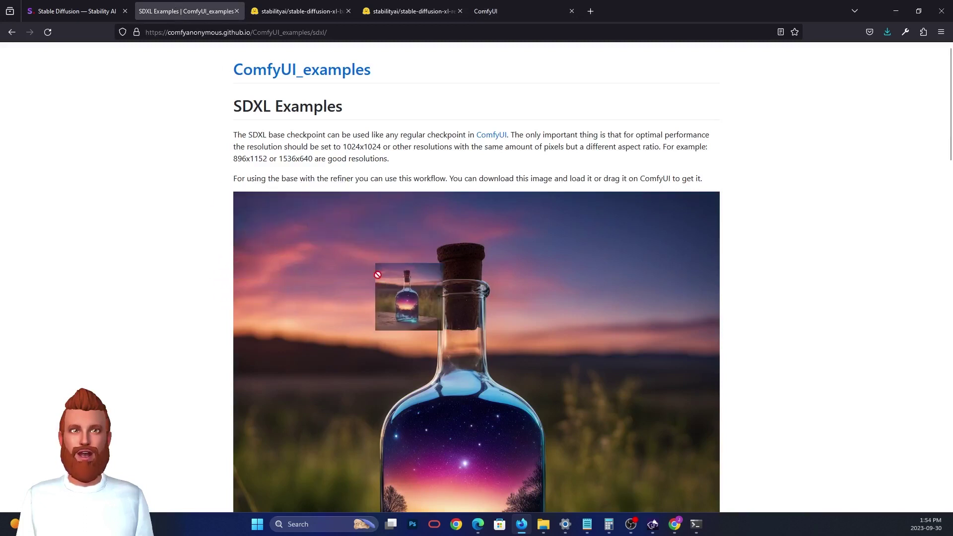
left_click_drag(355, 272, 471, 194)
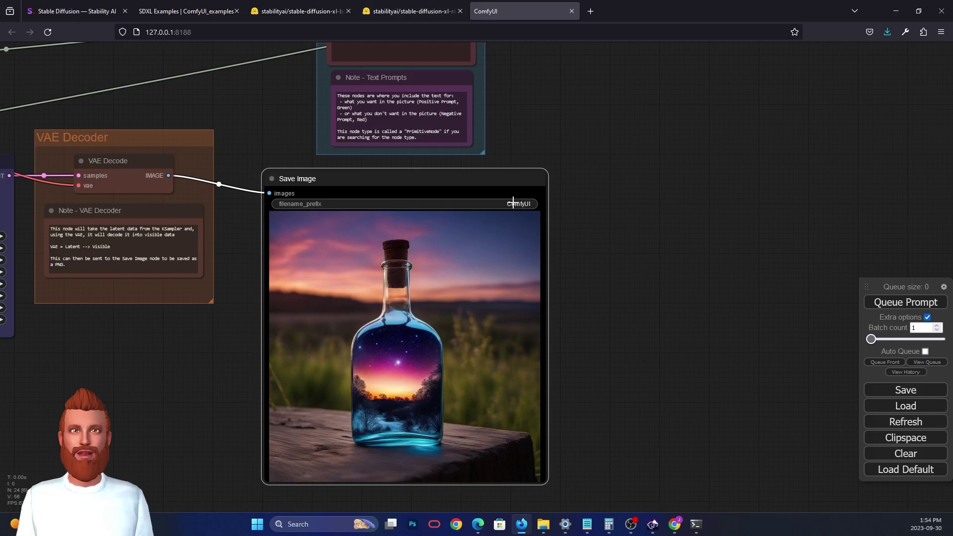